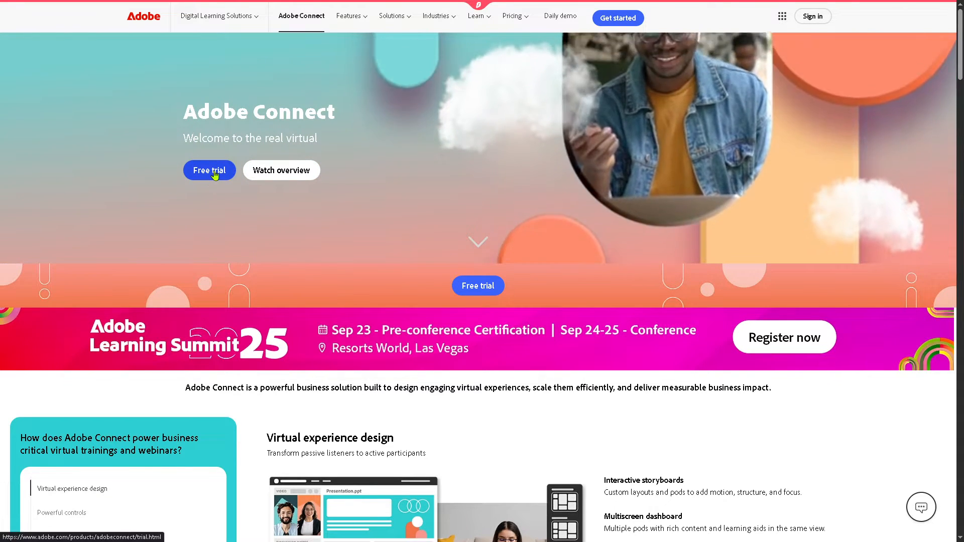
Start the Adobe Connect free trial and accept the Adobe technology license terms
left_click(210, 171)
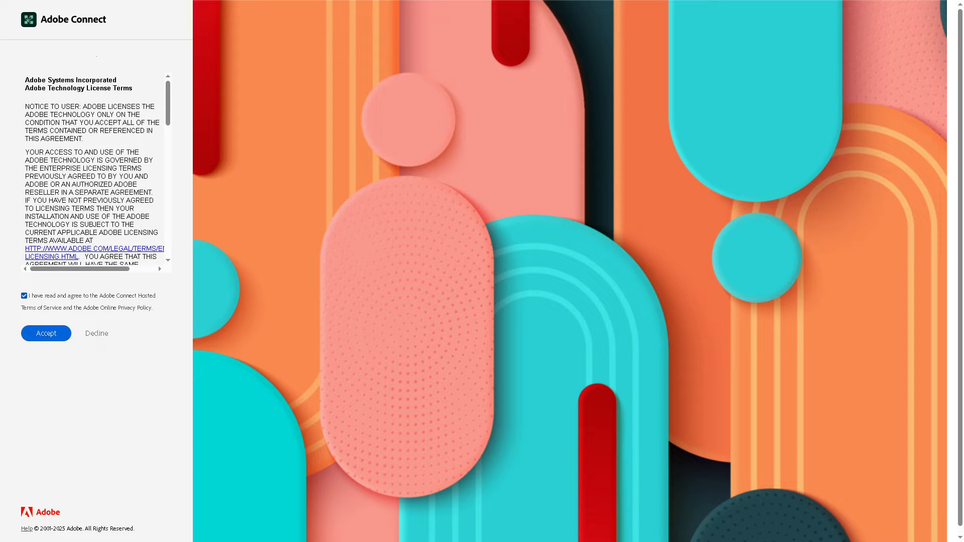
left_click(45, 333)
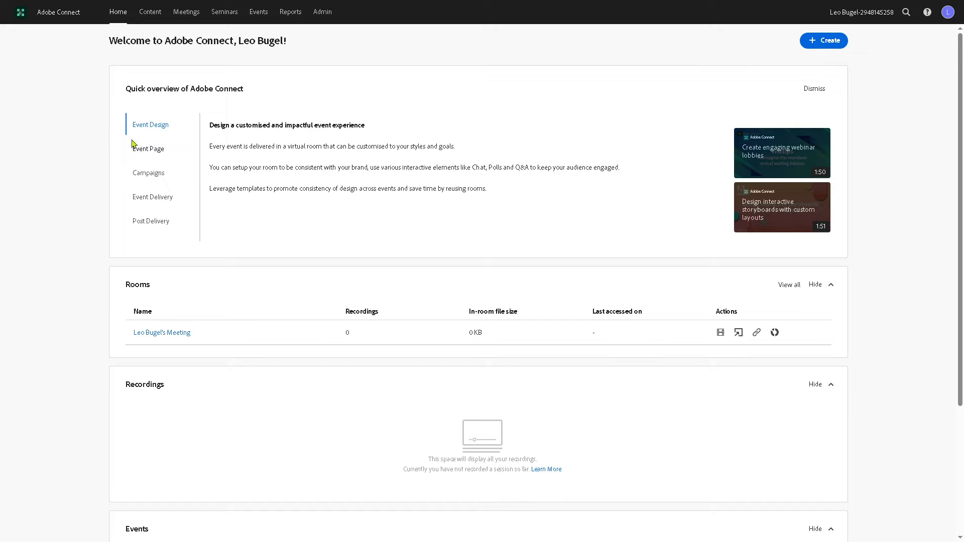
Look through the quick overview topics on event pages, campaigns, event delivery and post delivery
left_click(150, 153)
left_click(151, 172)
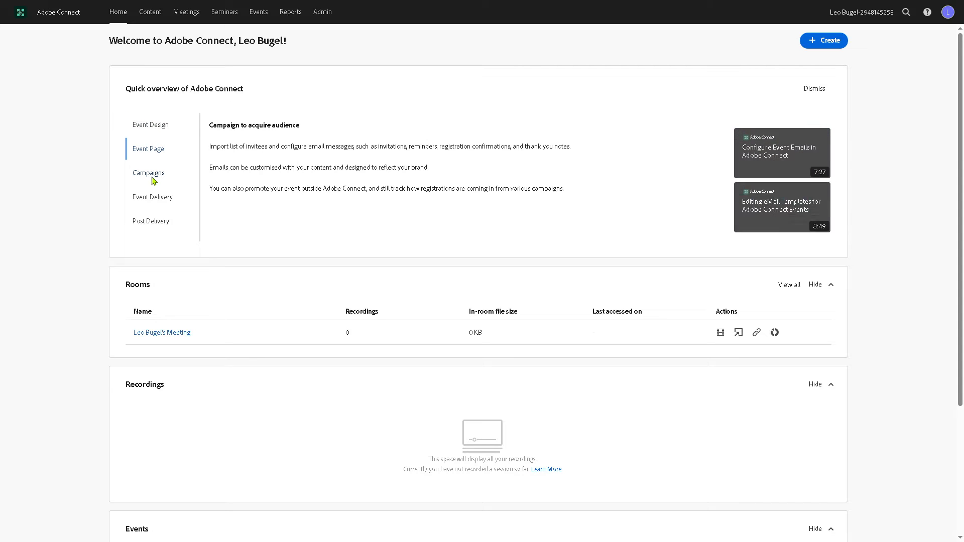
left_click(158, 198)
left_click(158, 227)
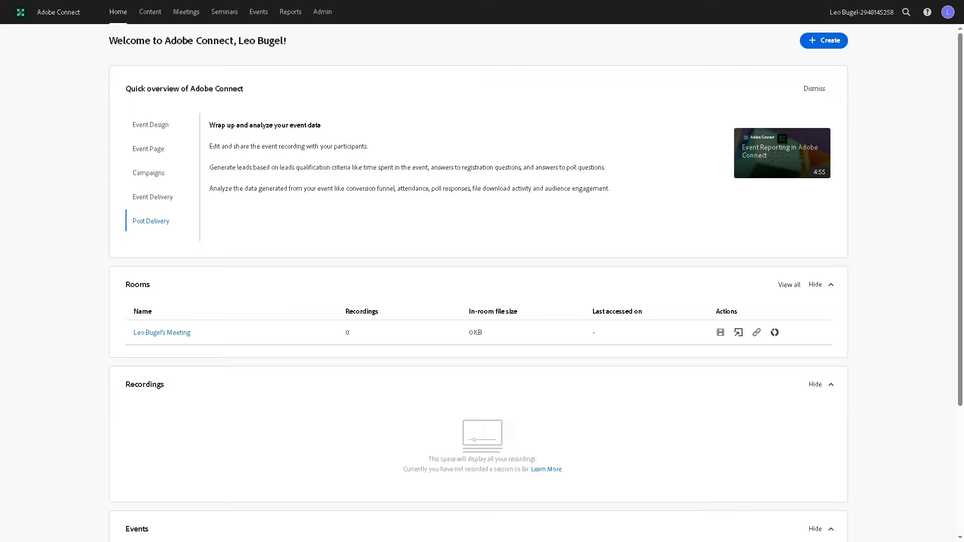
Create a content folder named "how to use adobe connect" with the same text as its summary
left_click(154, 13)
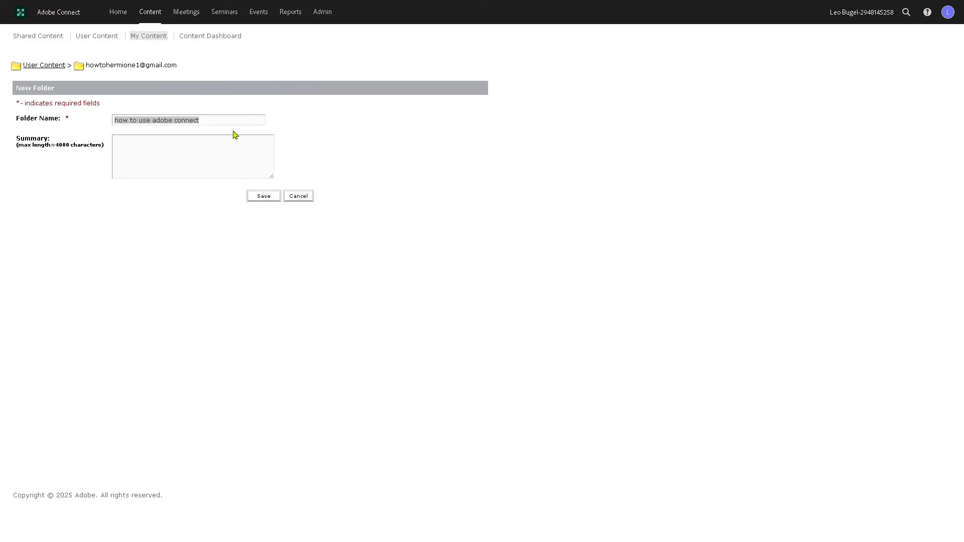
left_click(236, 118)
left_click(174, 155)
type("how to use adobe connect")
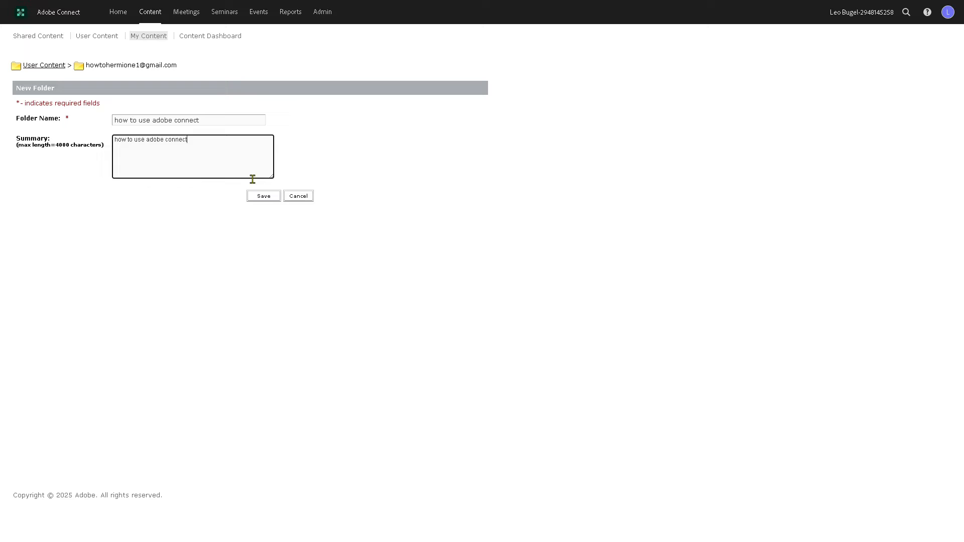
left_click(271, 197)
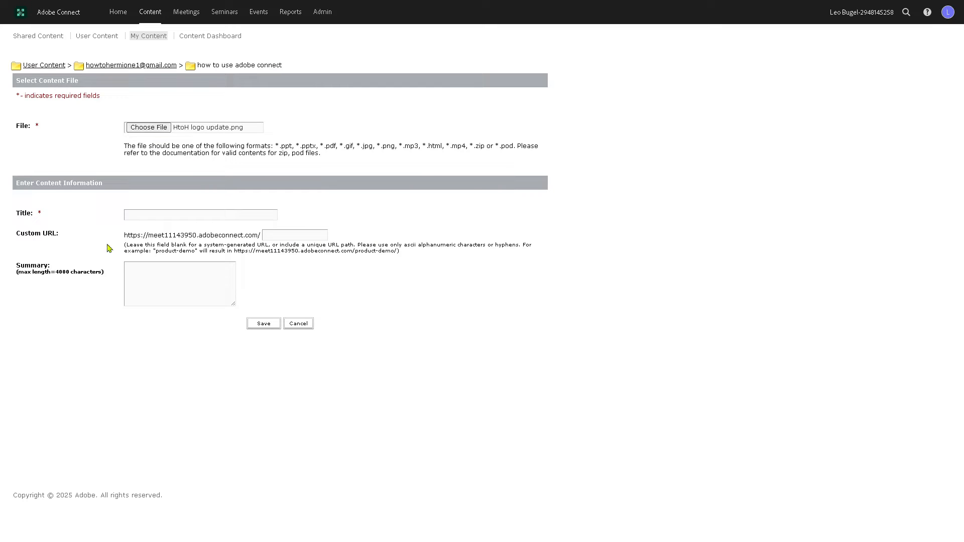
Save the HtoH logo update.png upload with the title and summary "how to use adobe connect"
left_click(154, 219)
left_click(156, 282)
type("how to use adobe connect")
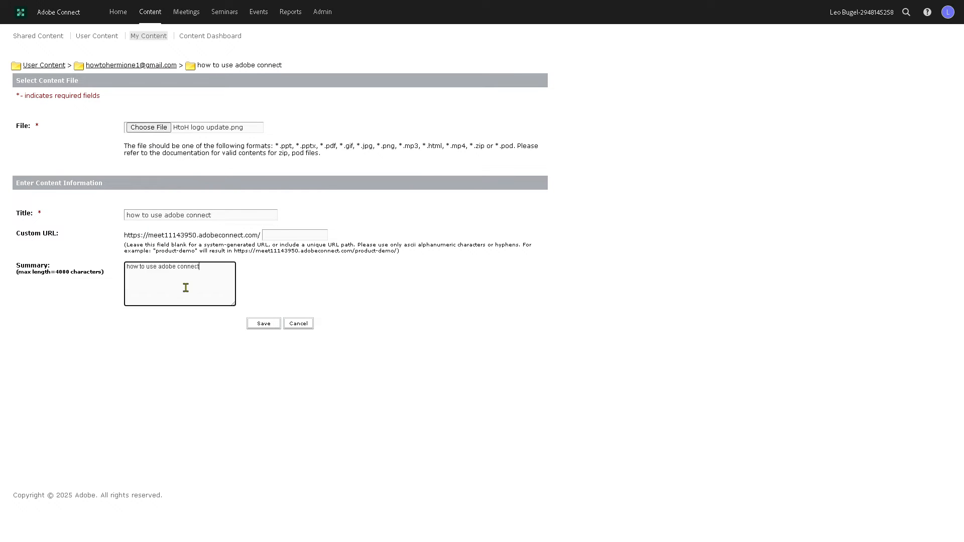
left_click(262, 325)
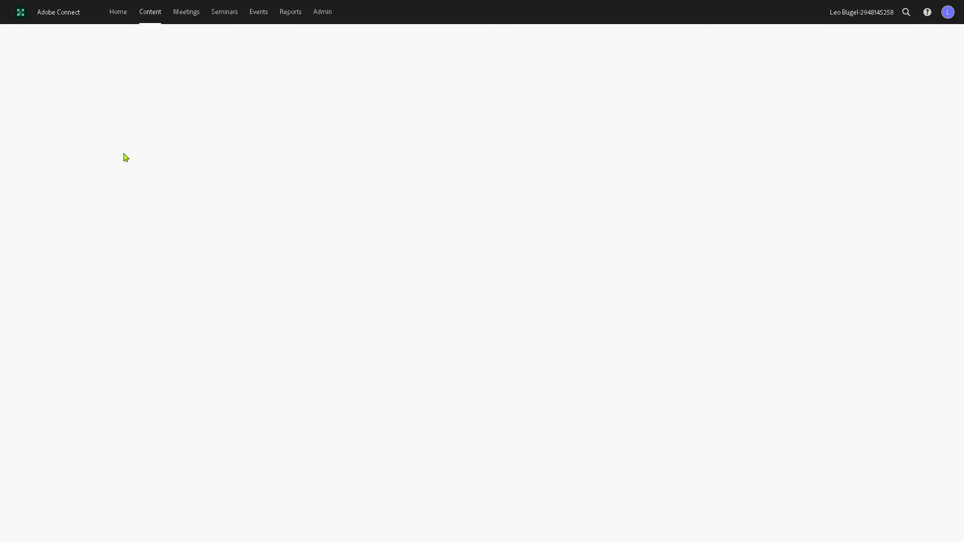
Rename the personal meetings folder "how to use adobe connect", add the same text as its summary, and save
left_click(188, 13)
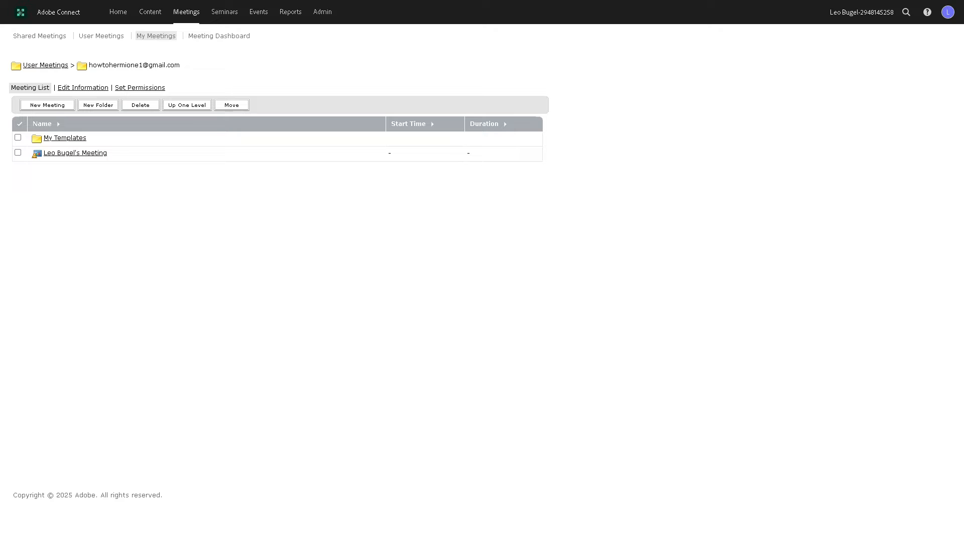
left_click(63, 18)
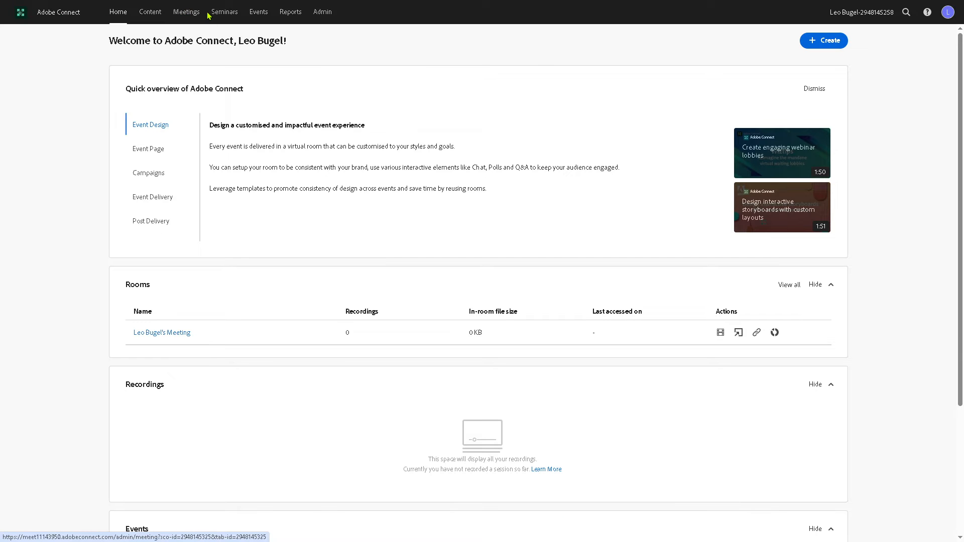
left_click(192, 14)
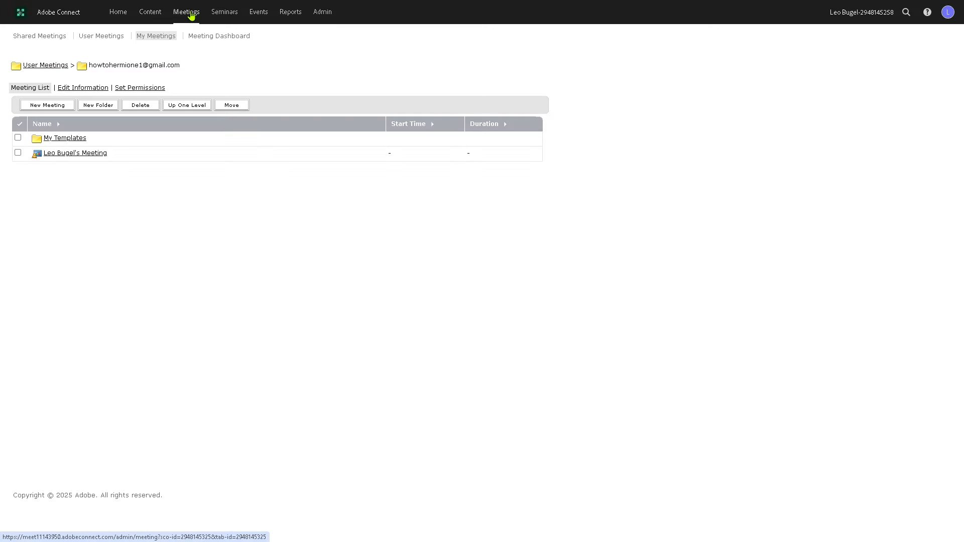
left_click(87, 89)
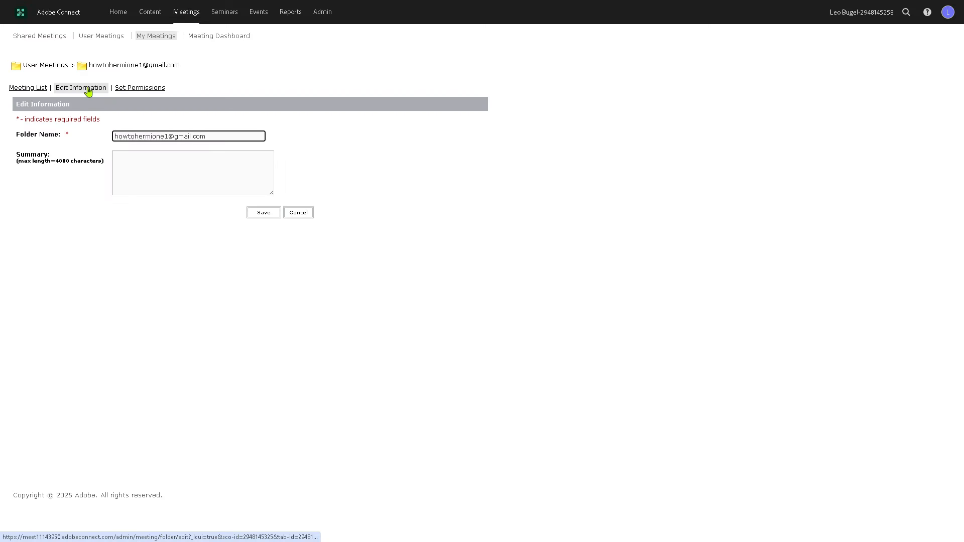
left_click(143, 165)
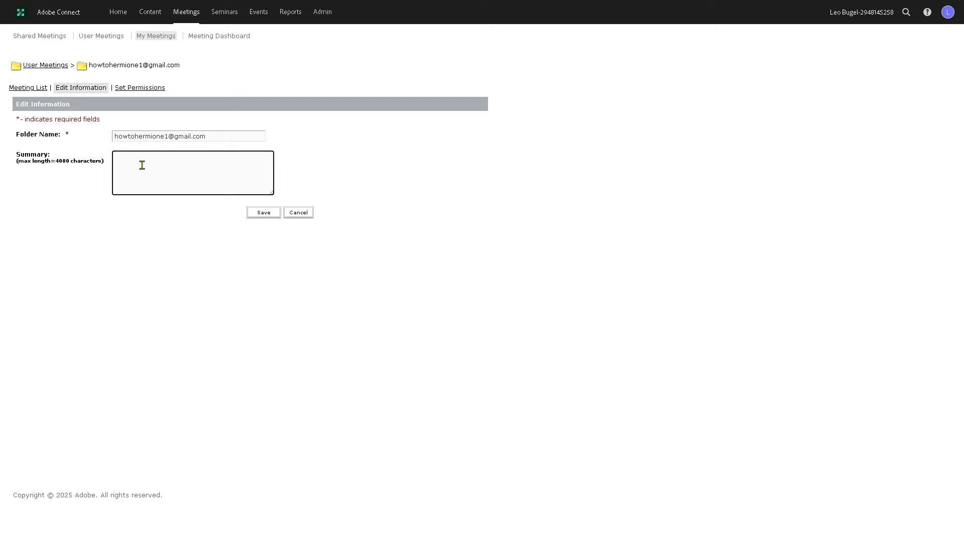
type("how to use adobe connect")
left_click_drag(219, 137, 107, 147)
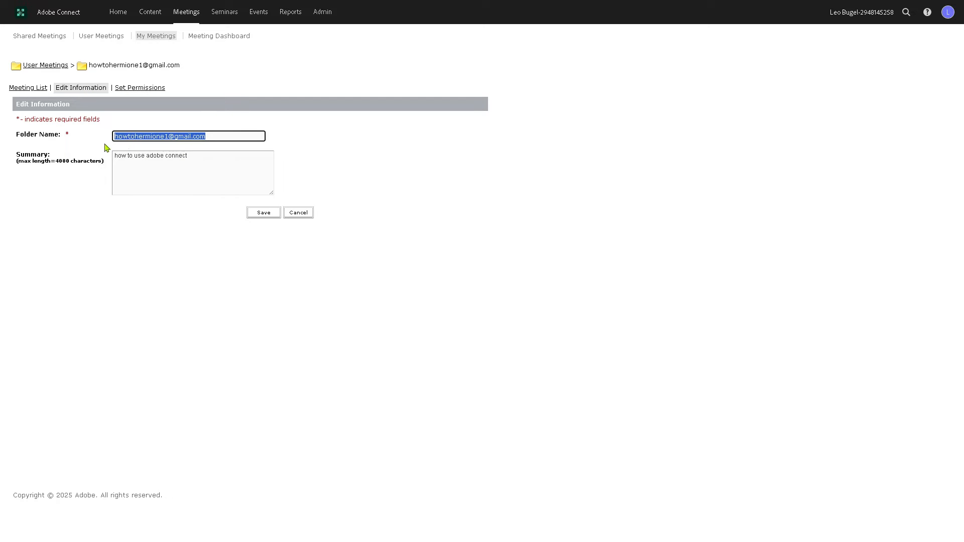
left_click(263, 213)
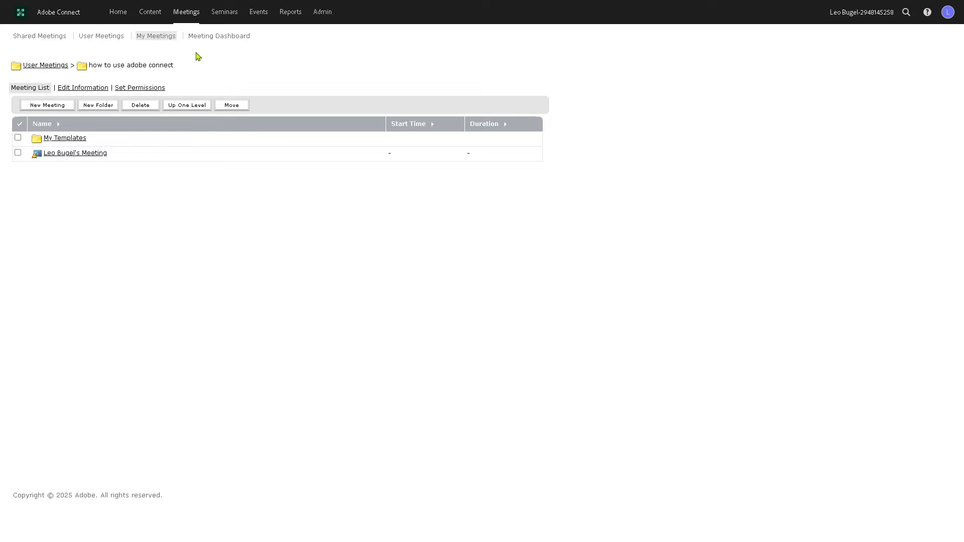
Examine the meeting dashboard's charts for most active meetings, most participants and most viewed recordings
left_click(224, 37)
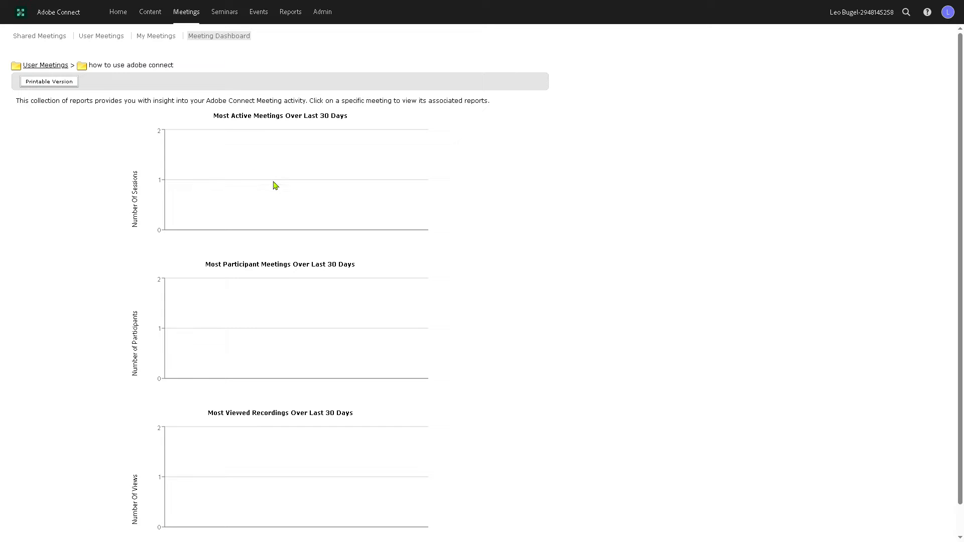
left_click(279, 193)
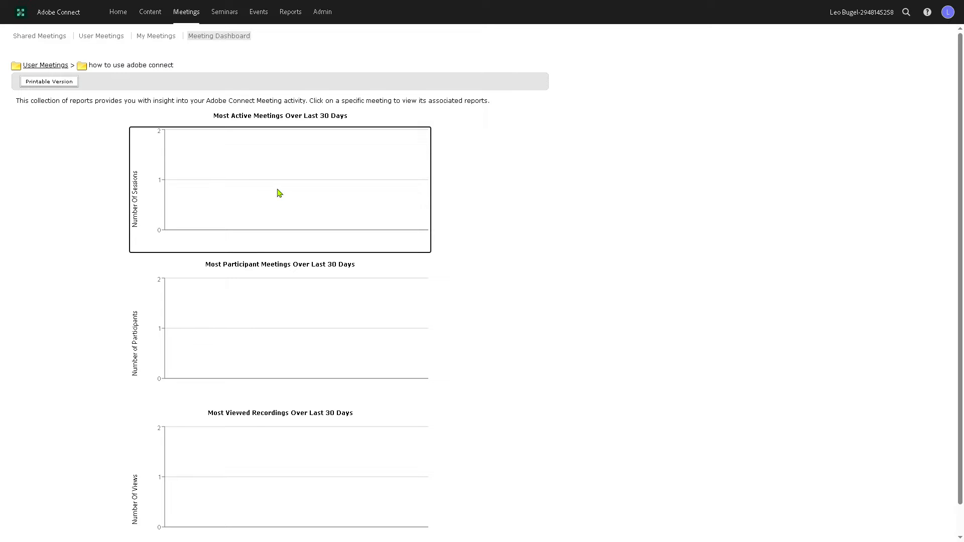
left_click(295, 304)
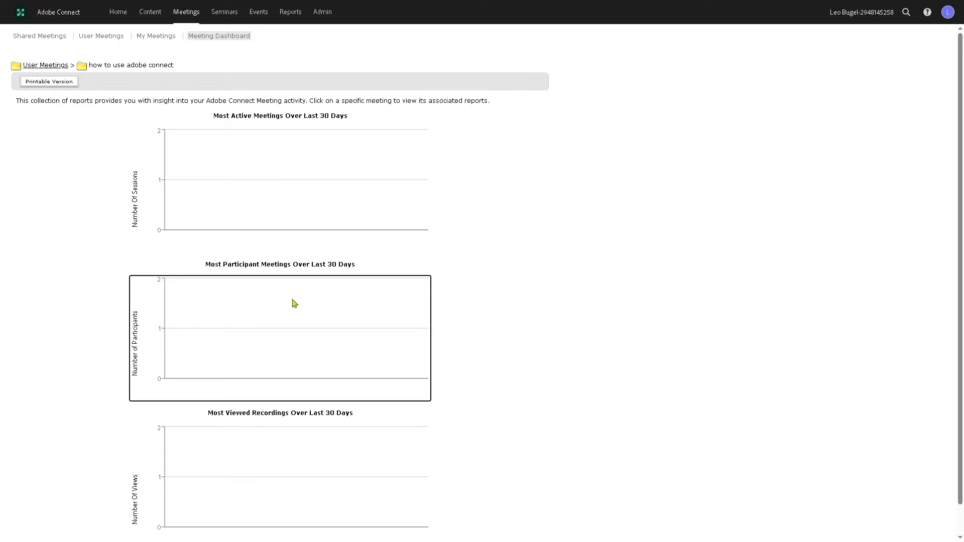
scroll(291, 398, "down", 1)
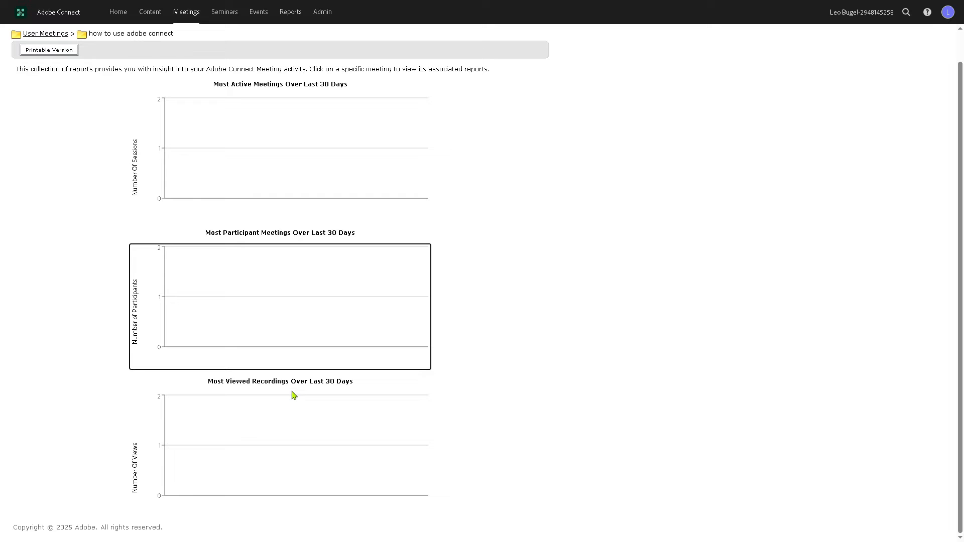
left_click(302, 431)
left_click(307, 324)
left_click(312, 201)
scroll(264, 277, "up", 1)
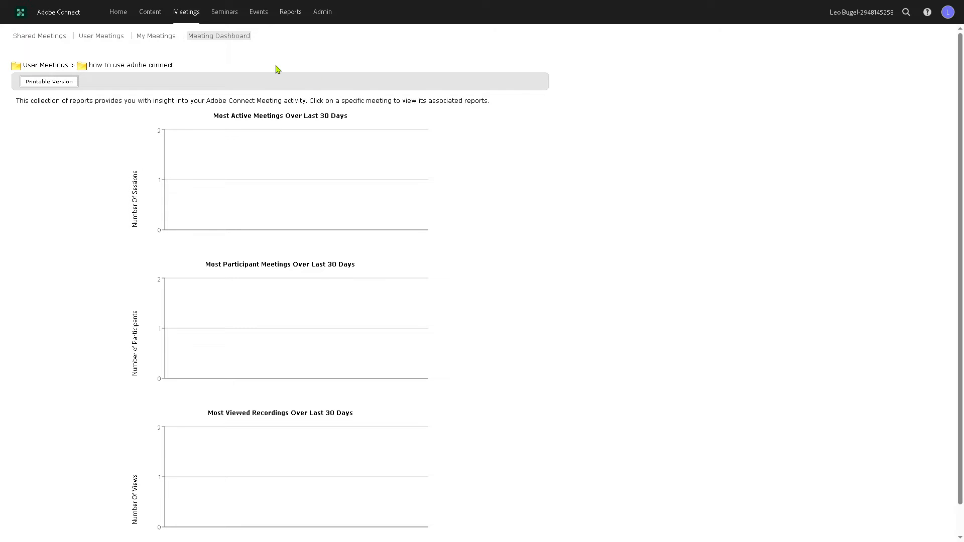
Start a new meeting from the home page with the name and summary "how to use adobe connect"
left_click(51, 15)
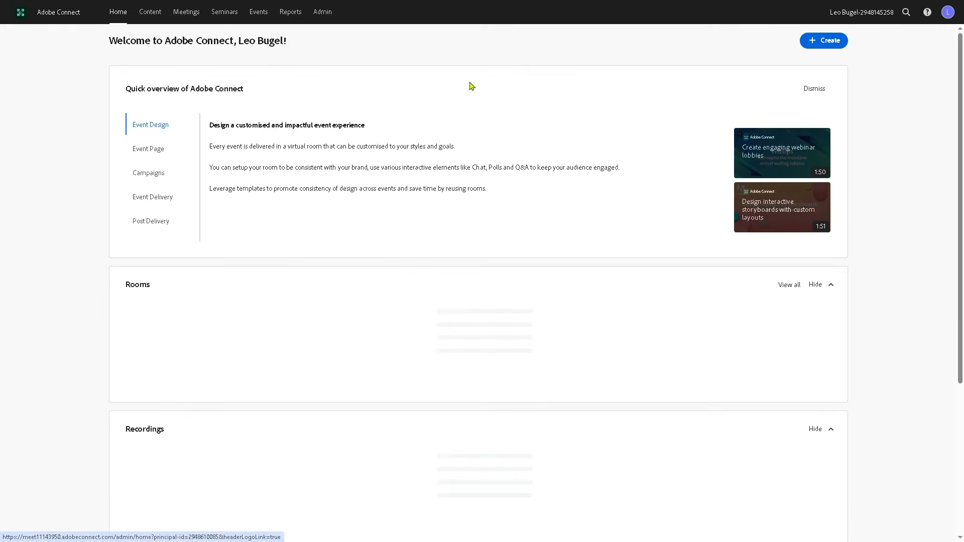
left_click(827, 47)
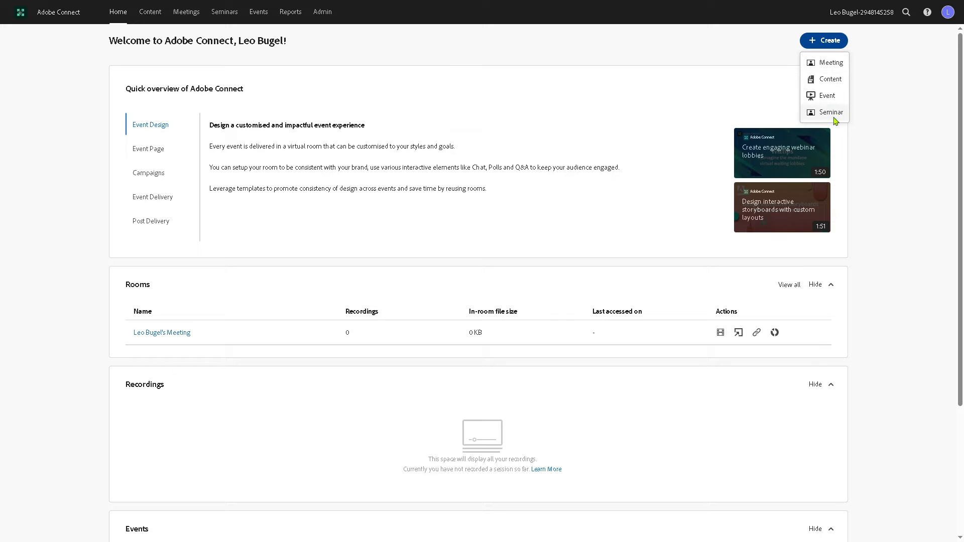
left_click(833, 64)
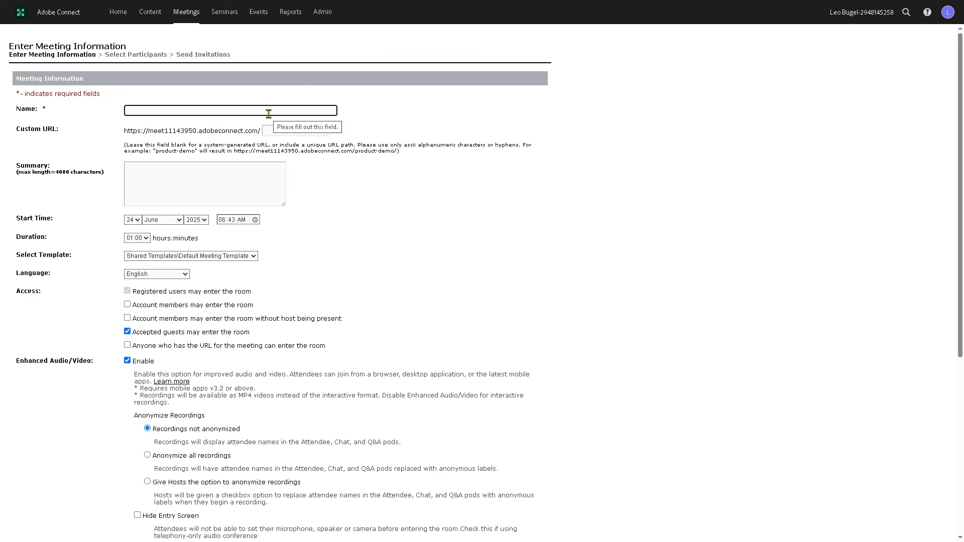
type("how to use adobe connect")
left_click(219, 183)
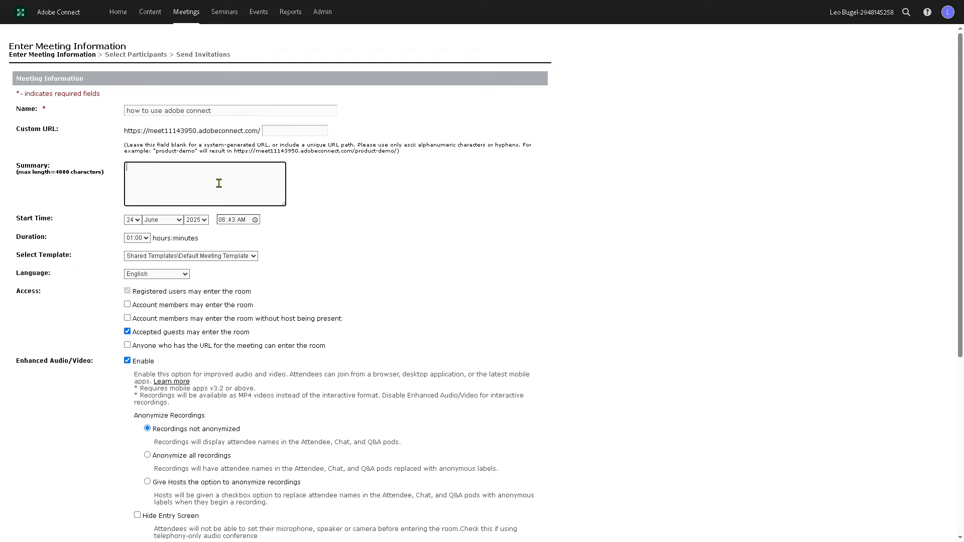
type("how to use adobe connect")
Set the meeting's start date to 30 June 2025 and choose the Default Meeting Template
left_click(137, 221)
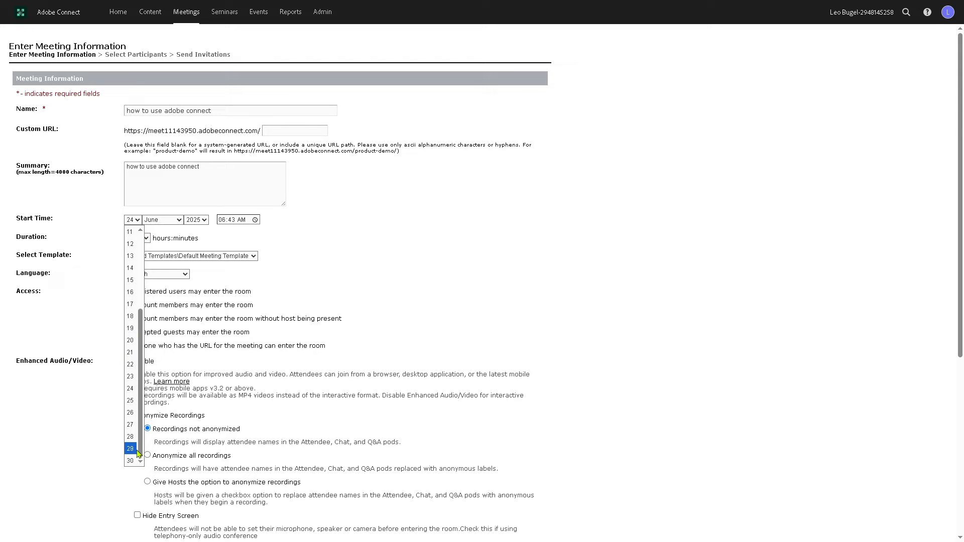
left_click(130, 460)
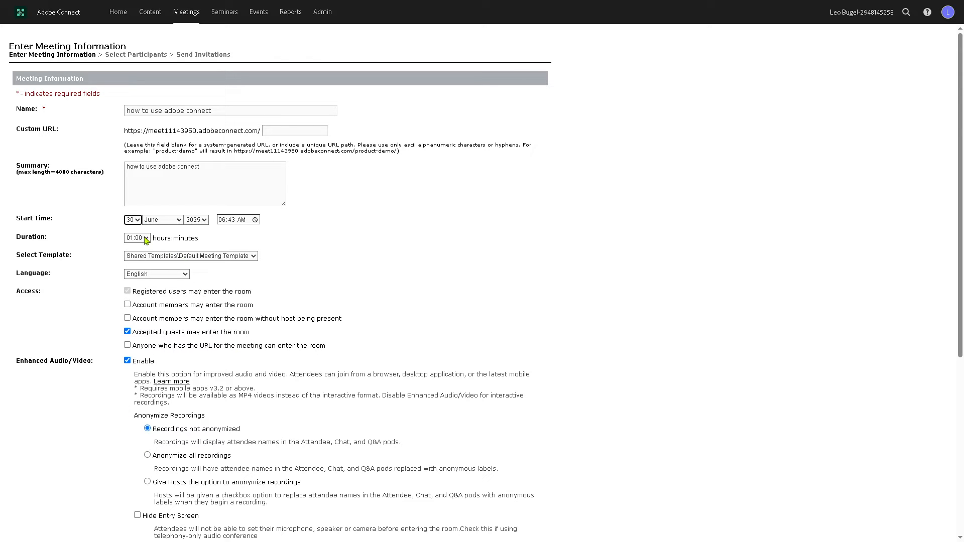
left_click(253, 256)
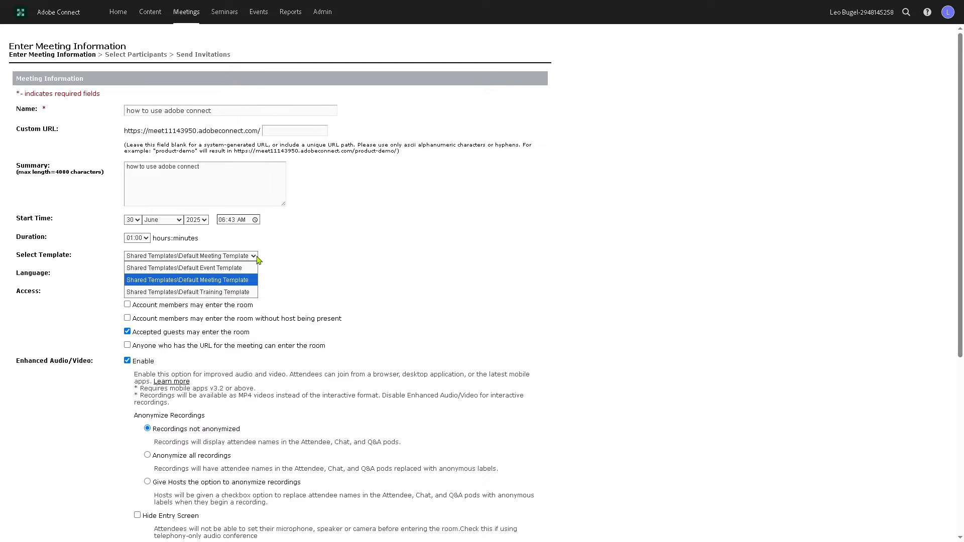
left_click(240, 284)
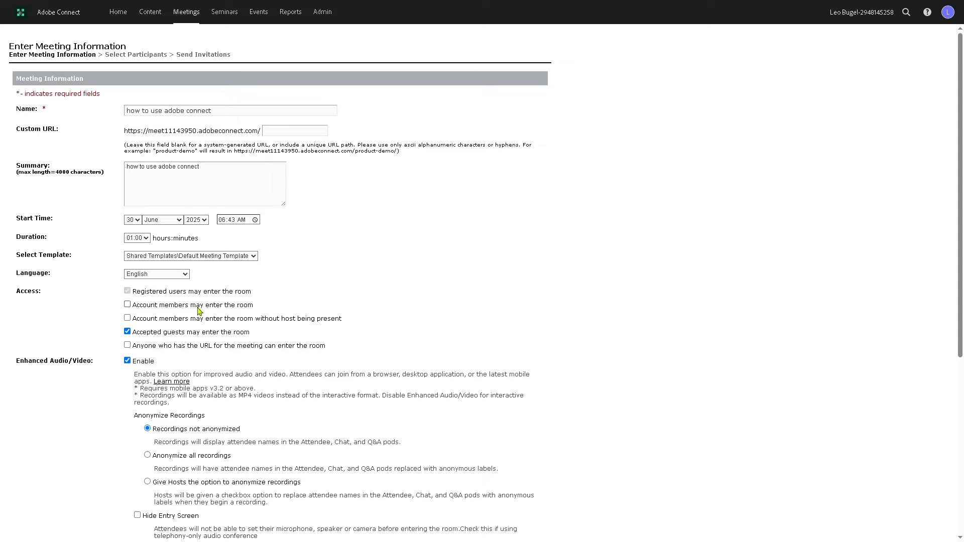
Allow account members, including without a host present, and anyone who has the meeting URL to enter the room
left_click(127, 304)
left_click(127, 317)
left_click(127, 344)
Choose to include another audio conference with the meeting and finish the meeting setup
left_click_drag(957, 205, 959, 301)
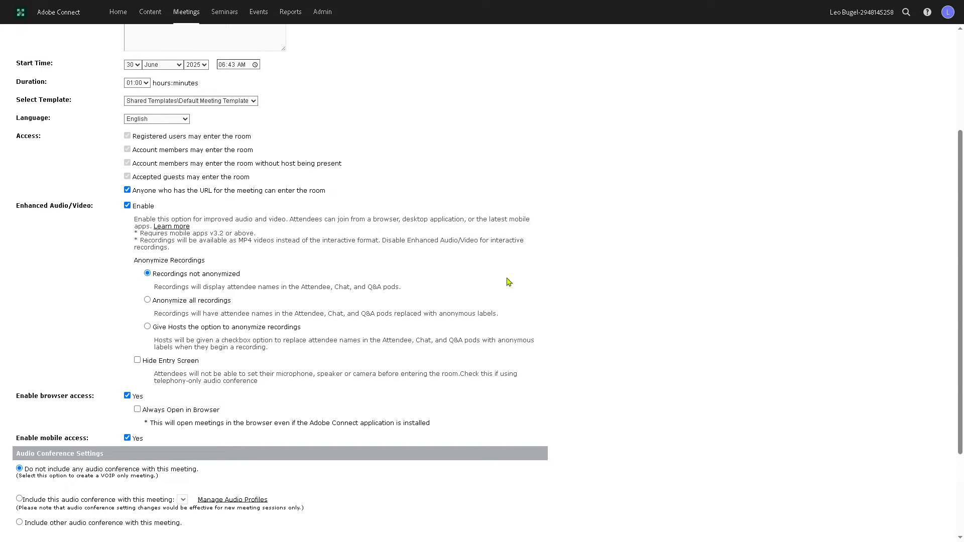
scroll(467, 307, "down", 2)
scroll(285, 380, "down", 1)
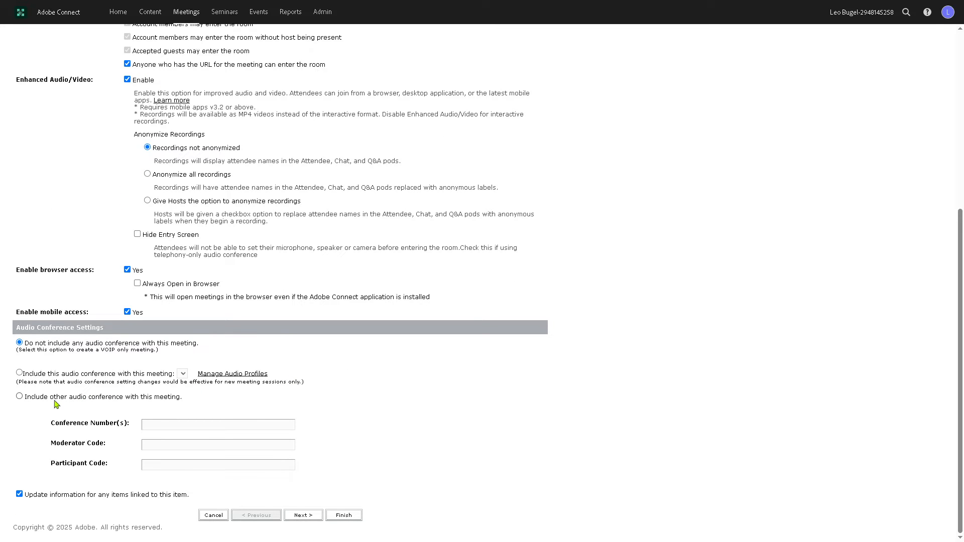
left_click(19, 372)
left_click(19, 396)
left_click(19, 342)
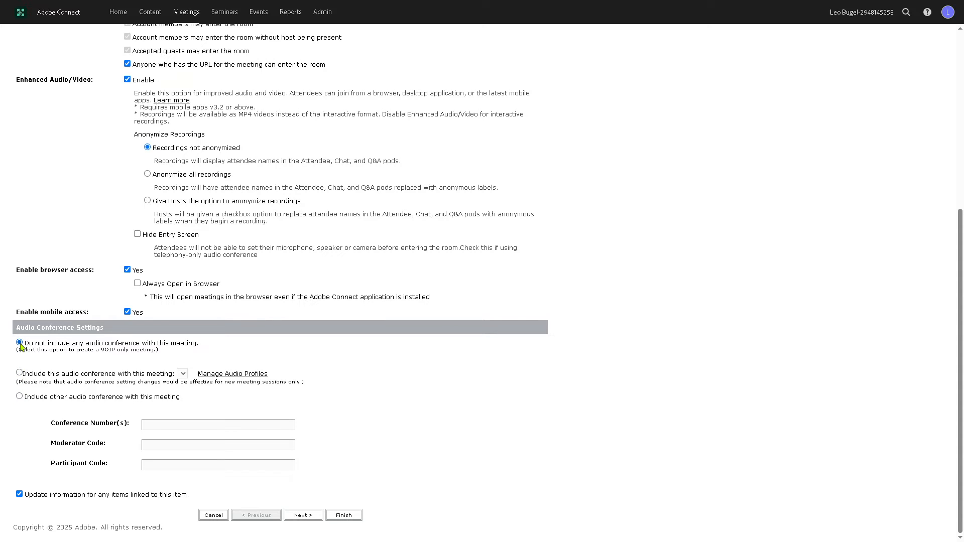
left_click(19, 397)
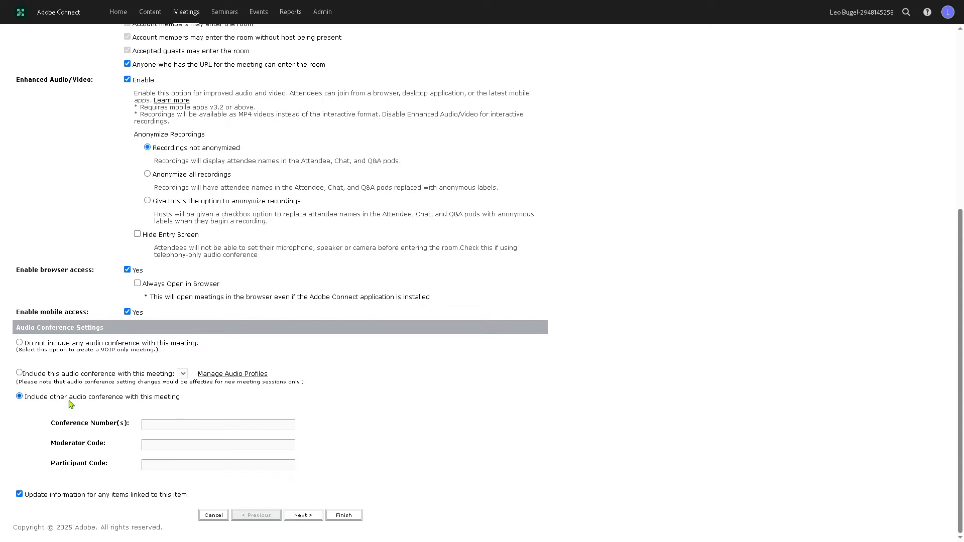
left_click(344, 515)
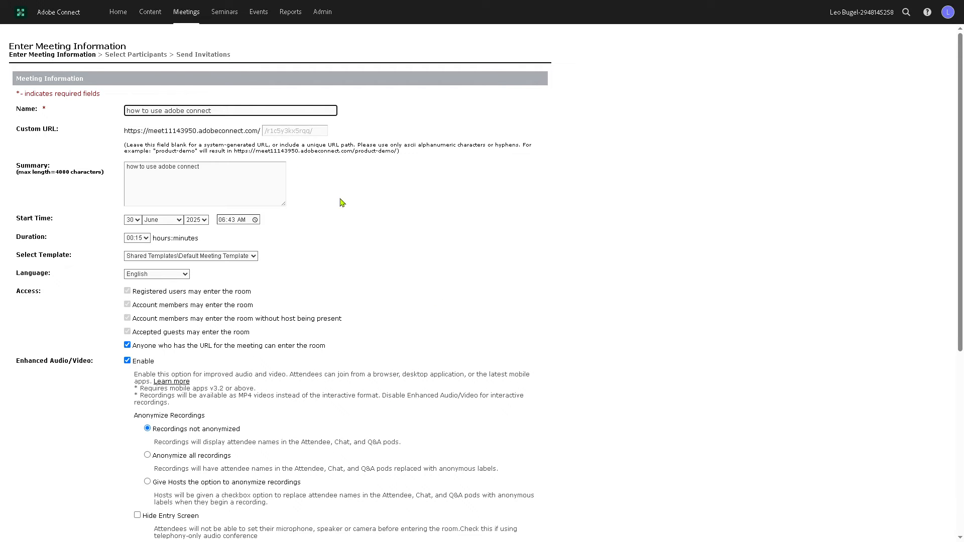
Set the meeting to not include any audio conference and finish the meeting setup
scroll(463, 251, "down", 2)
scroll(948, 201, "down", 3)
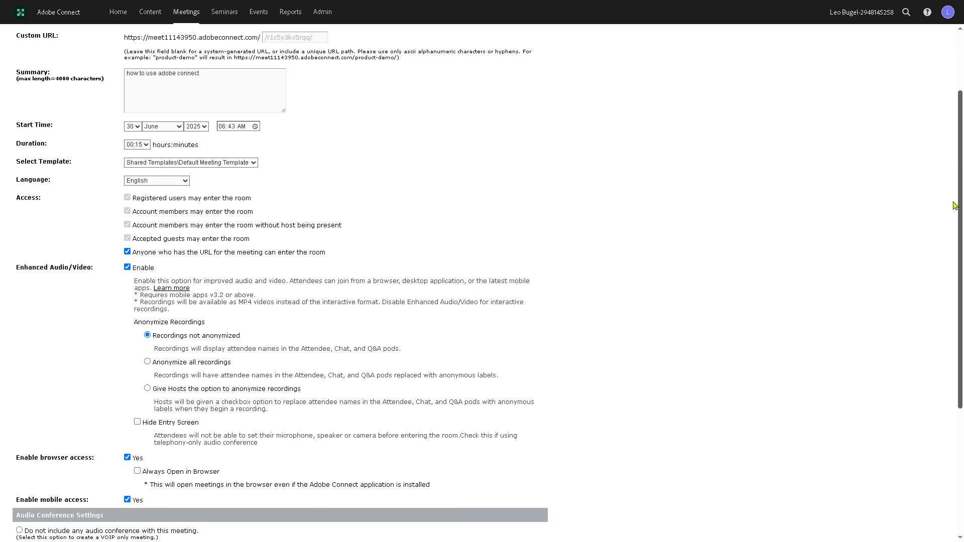
scroll(948, 262, "down", 1)
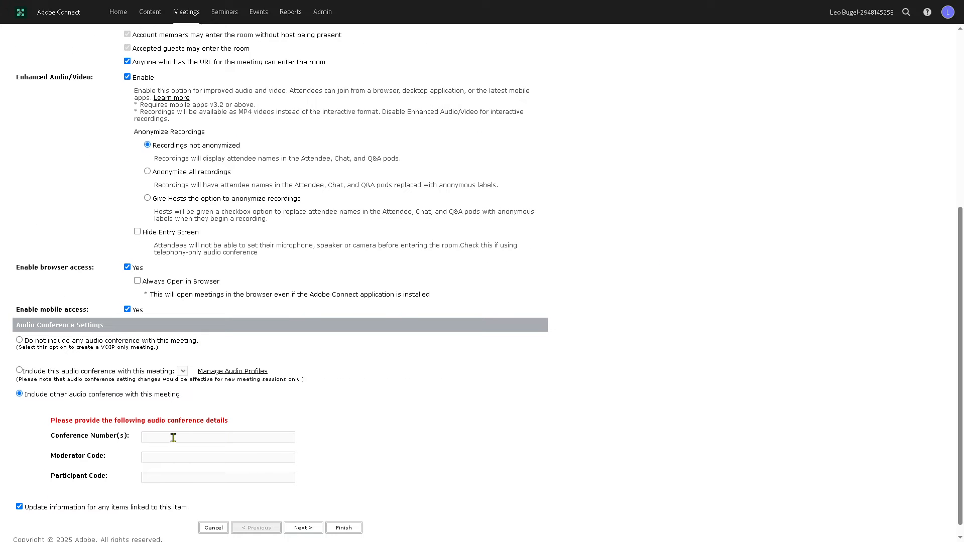
triple_click(18, 347)
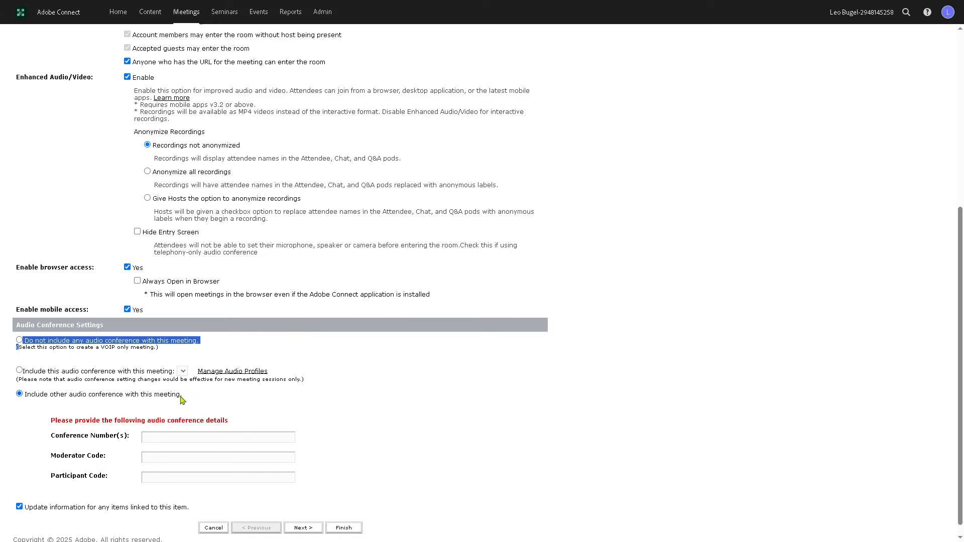
scroll(182, 399, "down", 1)
left_click(19, 339)
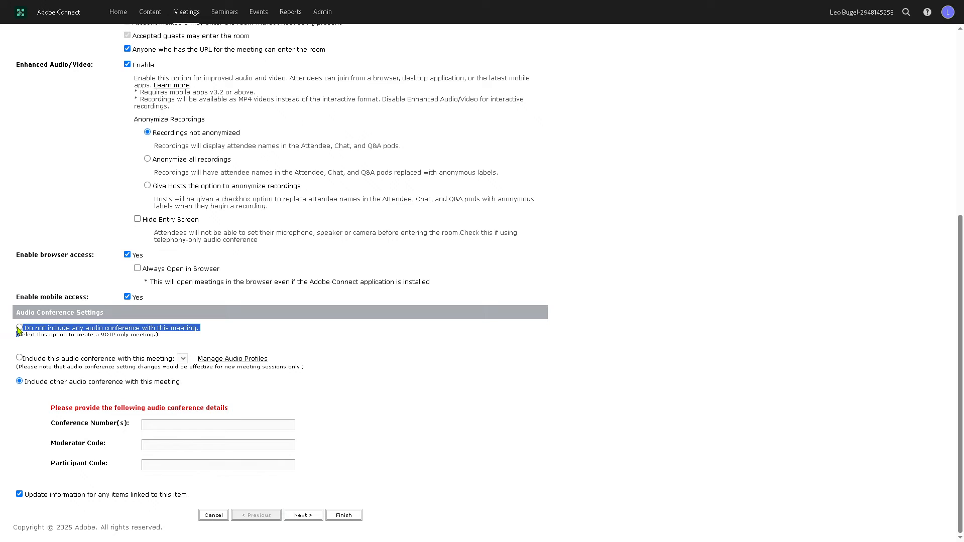
left_click(343, 517)
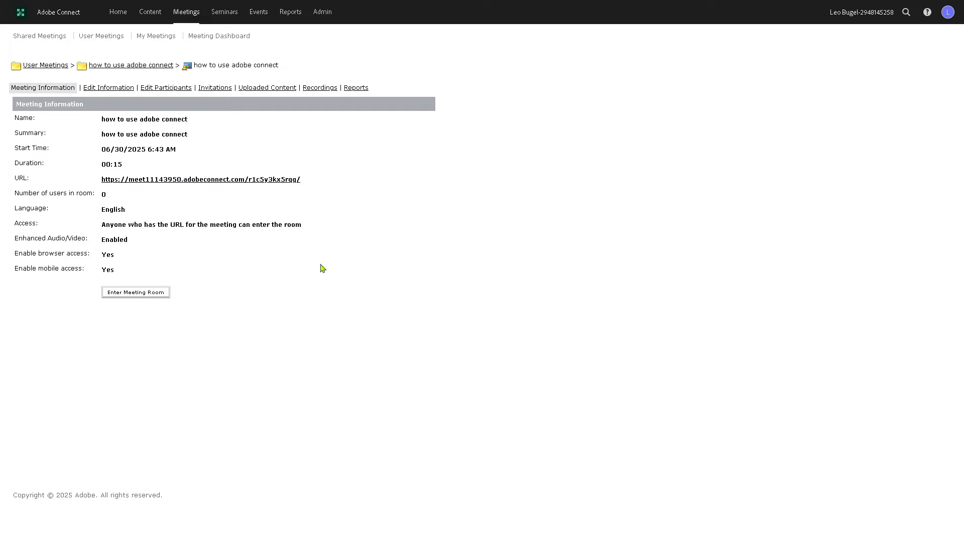
Open the created meeting in a maximized window and enter the room with the microphone and camera off
left_click(149, 298)
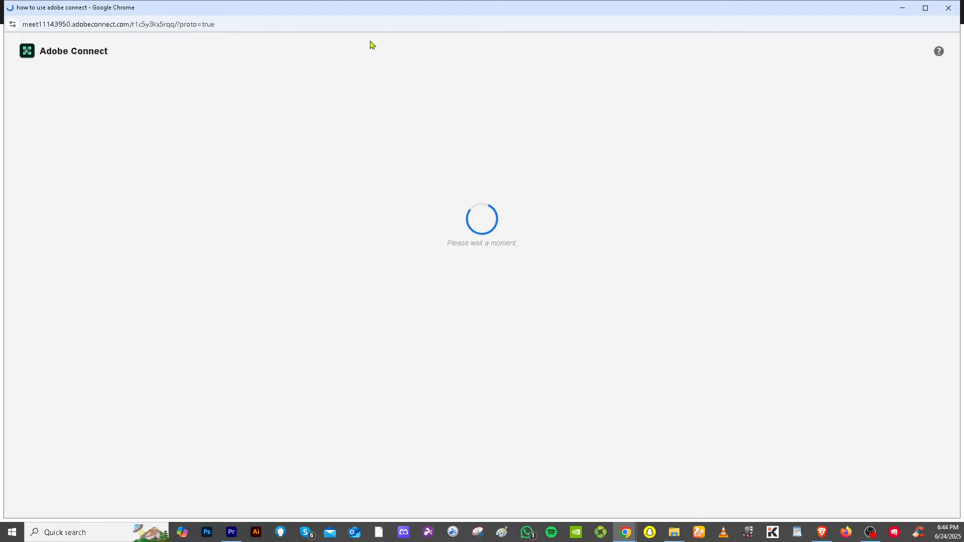
double_click(372, 22)
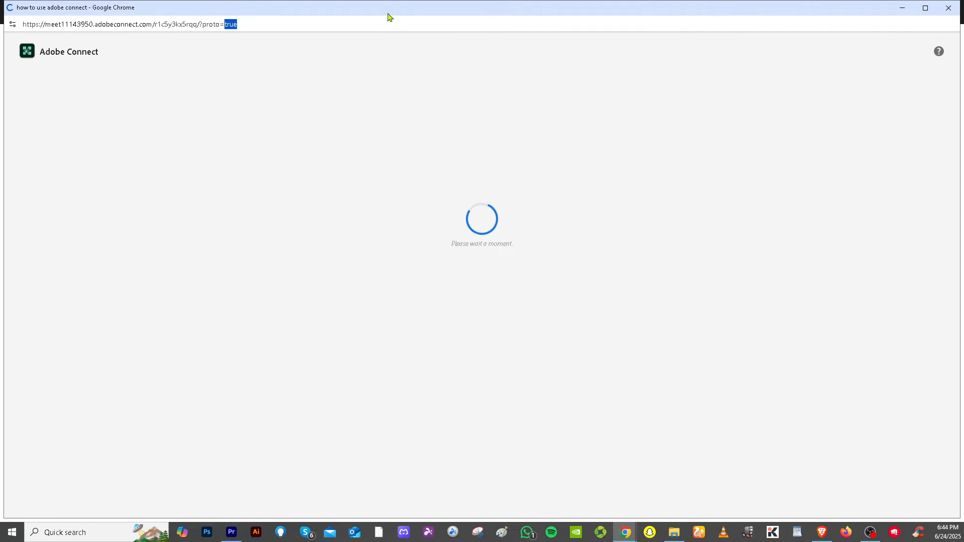
left_click(926, 9)
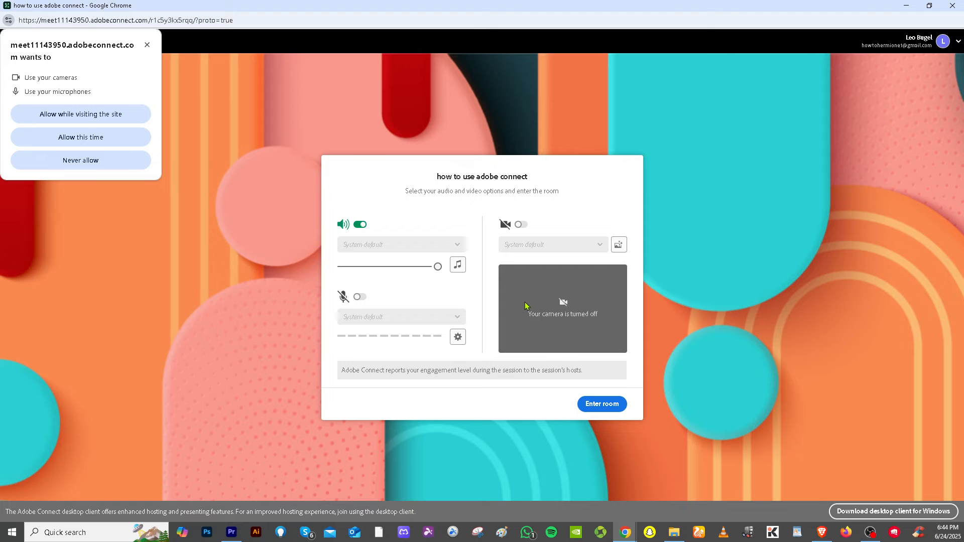
left_click(607, 403)
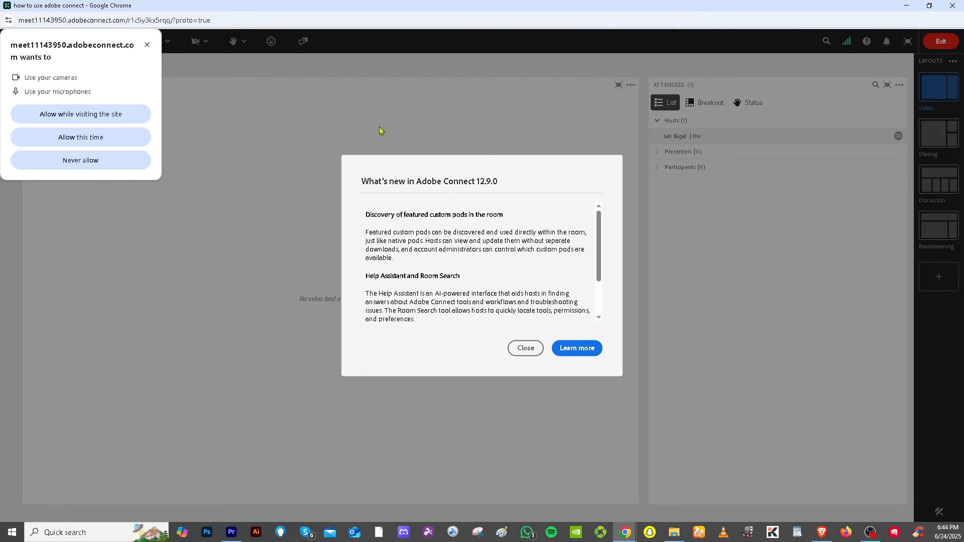
Dismiss the camera and microphone permission request and the What's new notice, and show the meeting room full screen
left_click(147, 45)
left_click(522, 348)
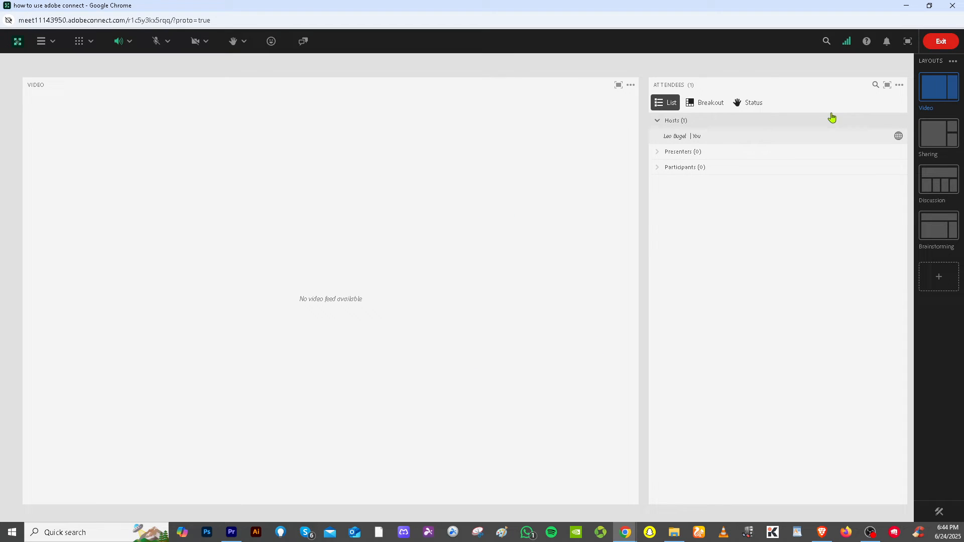
left_click(929, 6)
key("F11")
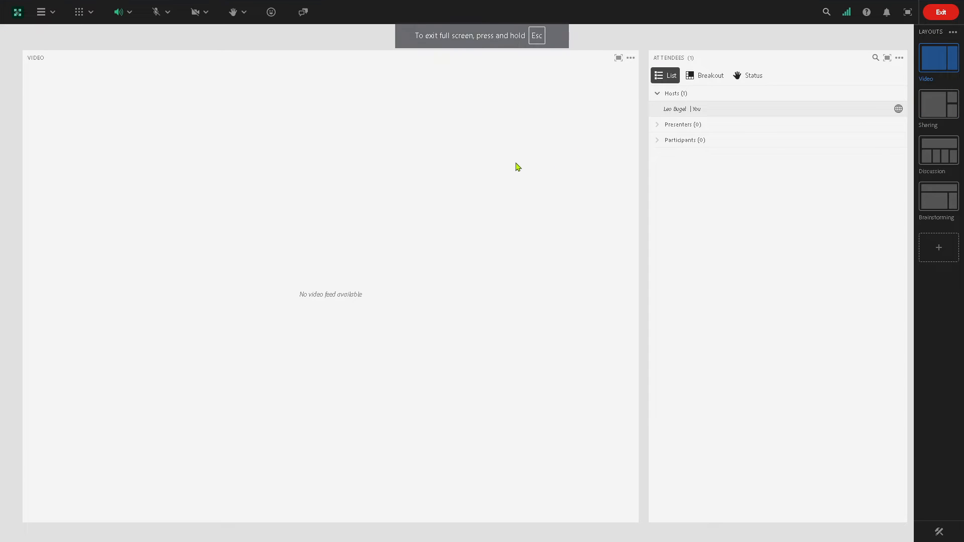
Test the speaker and look over the microphone and host options
left_click(129, 13)
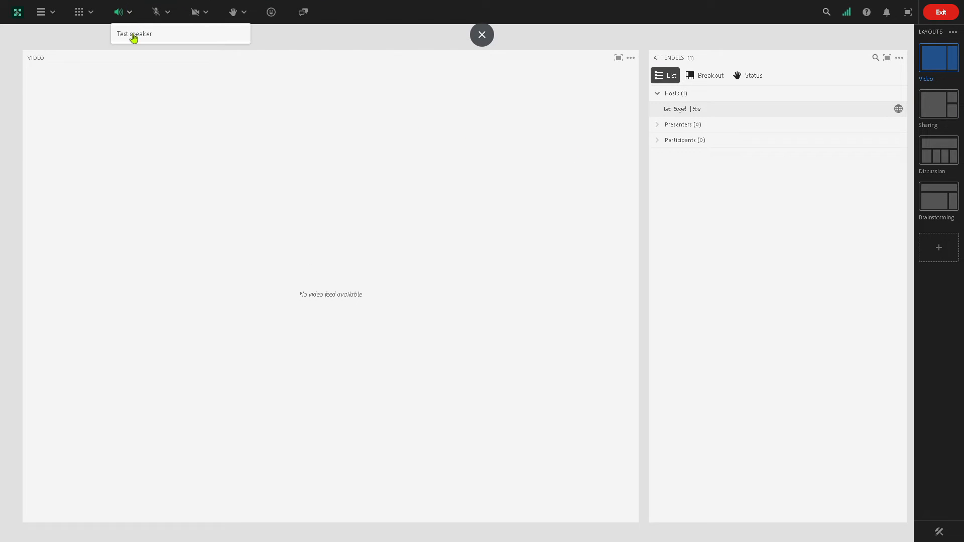
left_click(133, 35)
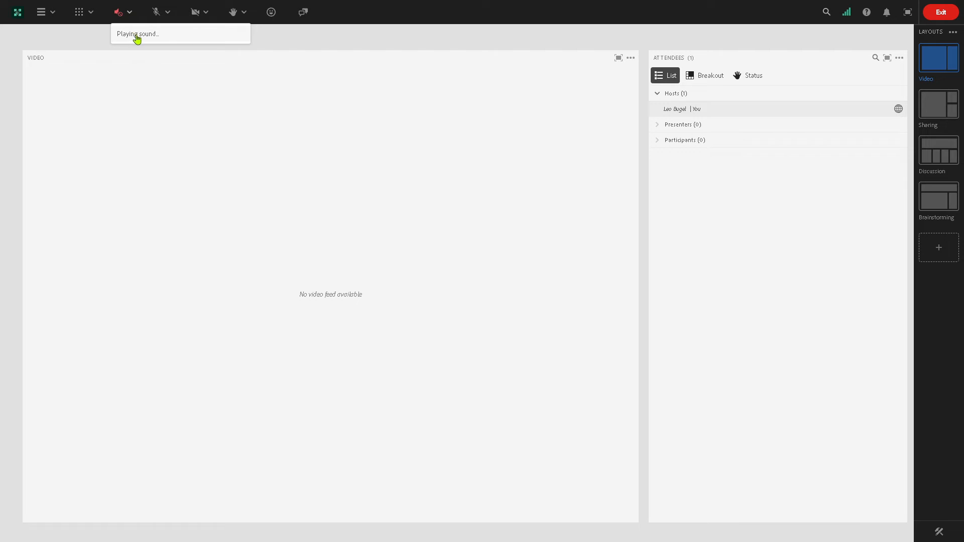
left_click(168, 12)
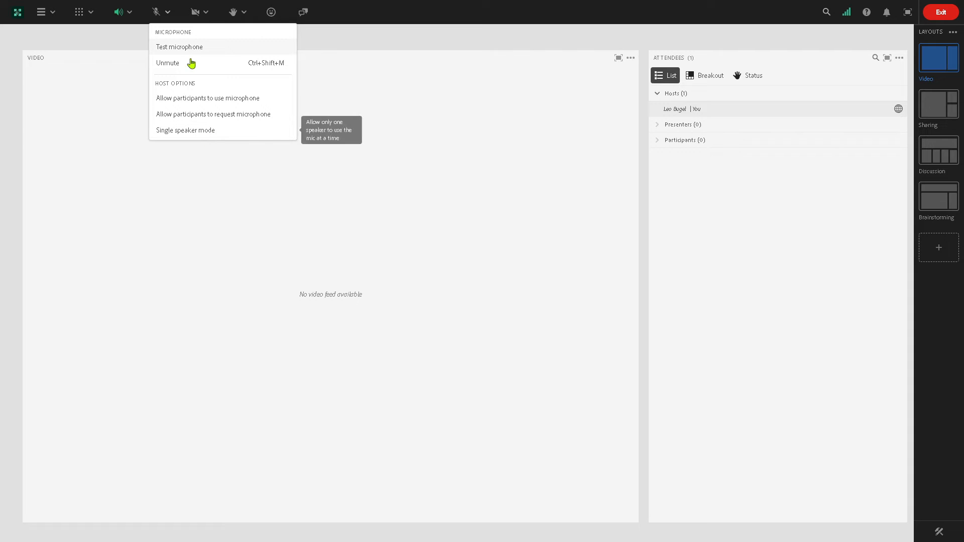
Open the room's video preferences and change the display name format to Custom - select fields
left_click(207, 14)
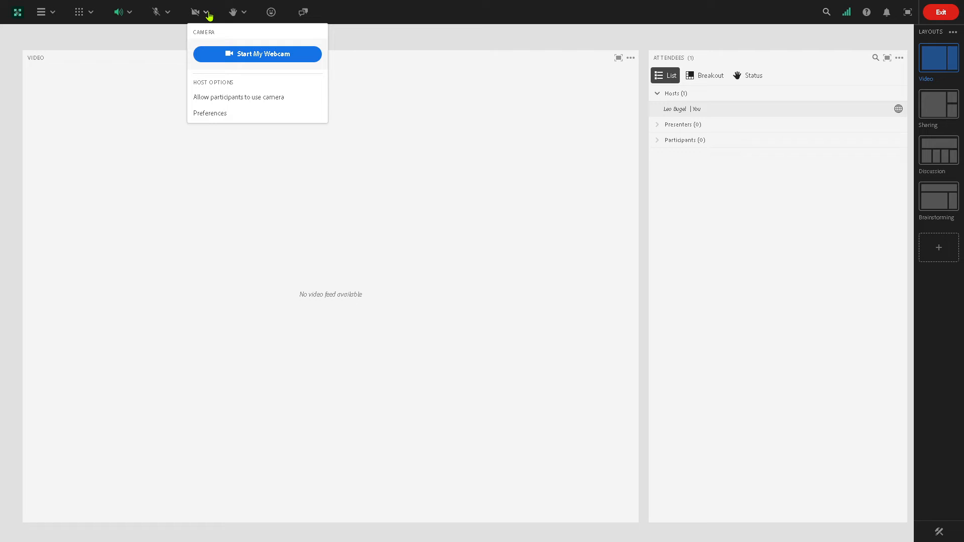
left_click(218, 114)
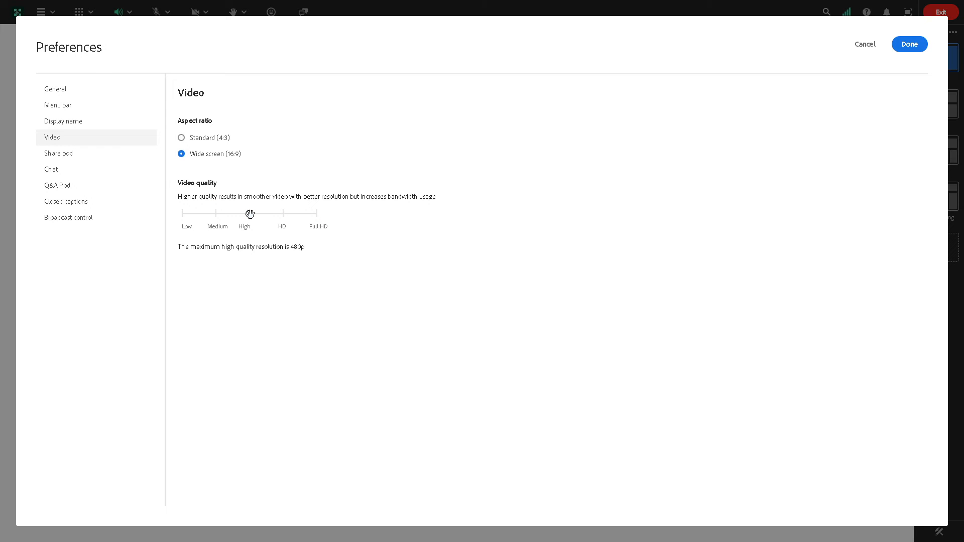
left_click(73, 126)
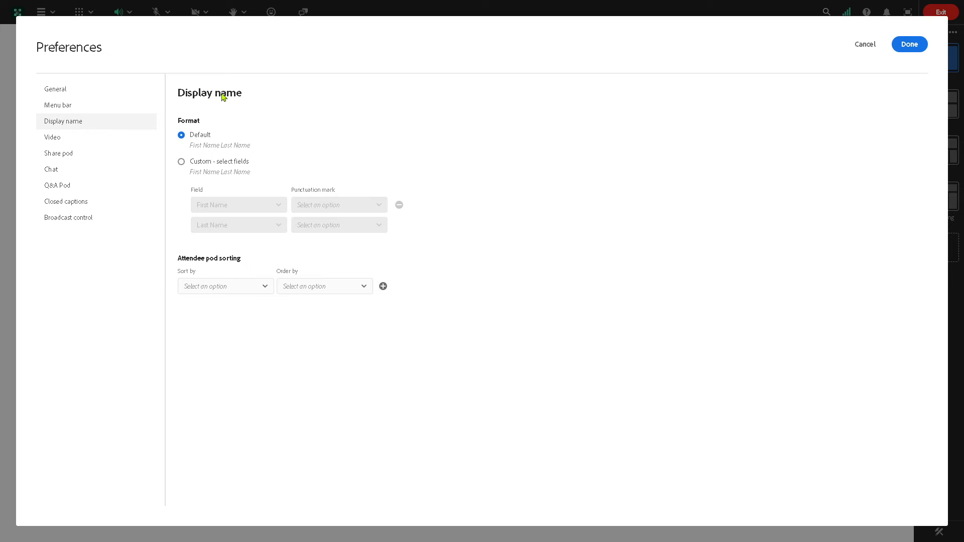
left_click(209, 163)
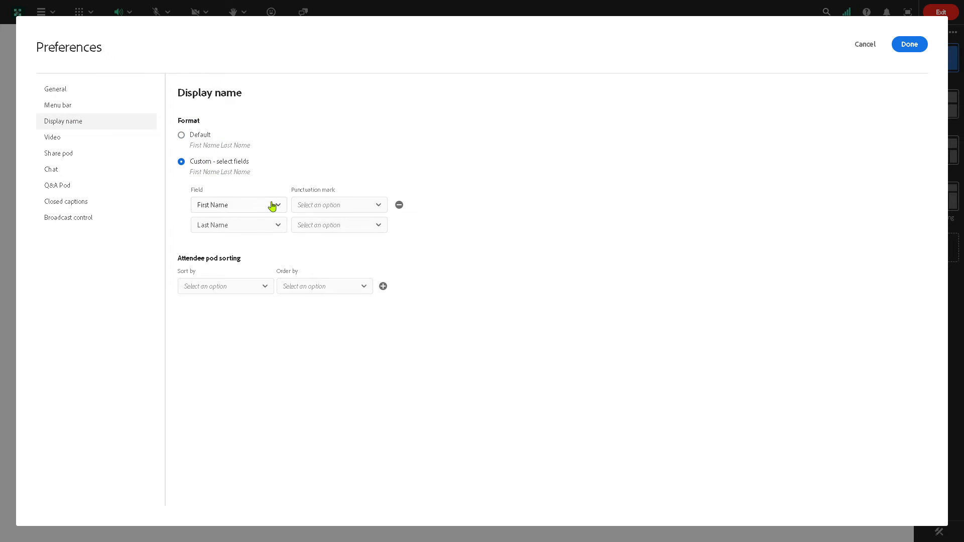
Review the Share pod and Q&A Pod preferences, and enable automated closed captioning and transcription
left_click(61, 161)
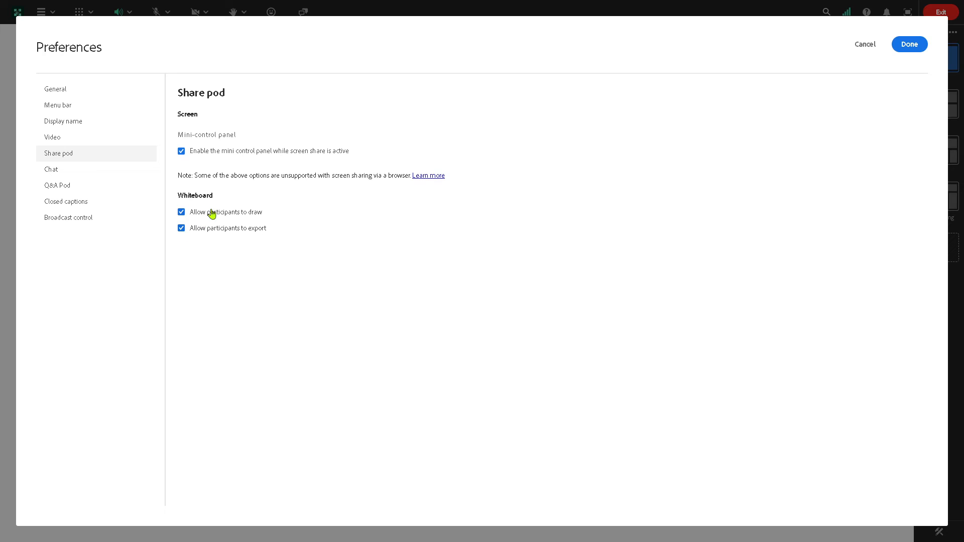
left_click(70, 190)
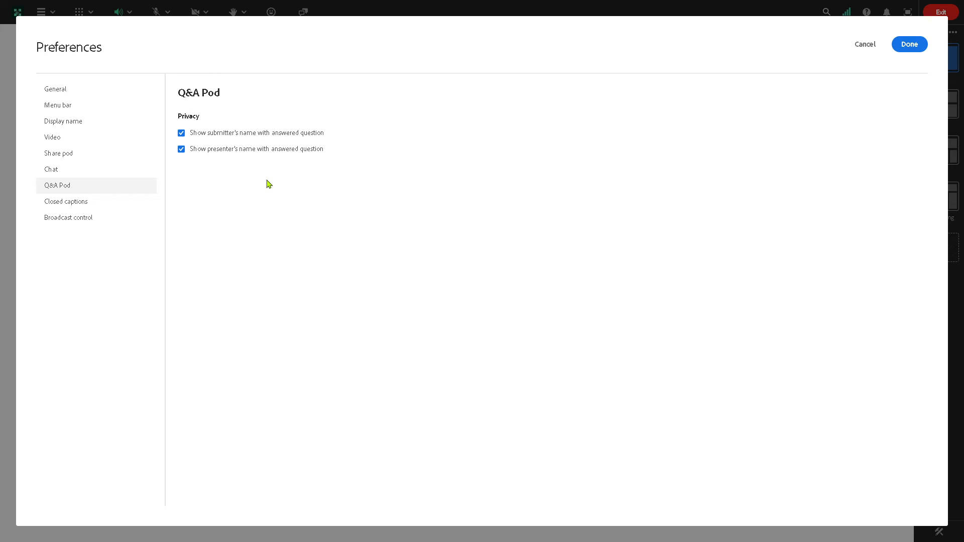
left_click(75, 206)
left_click(185, 90)
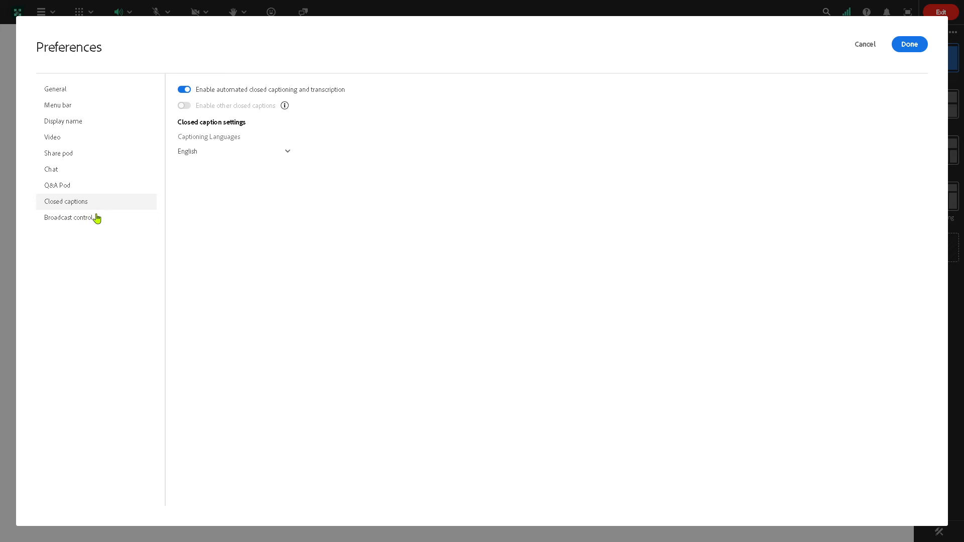
Enable broadcast control in the room preferences and save the preferences
left_click(83, 223)
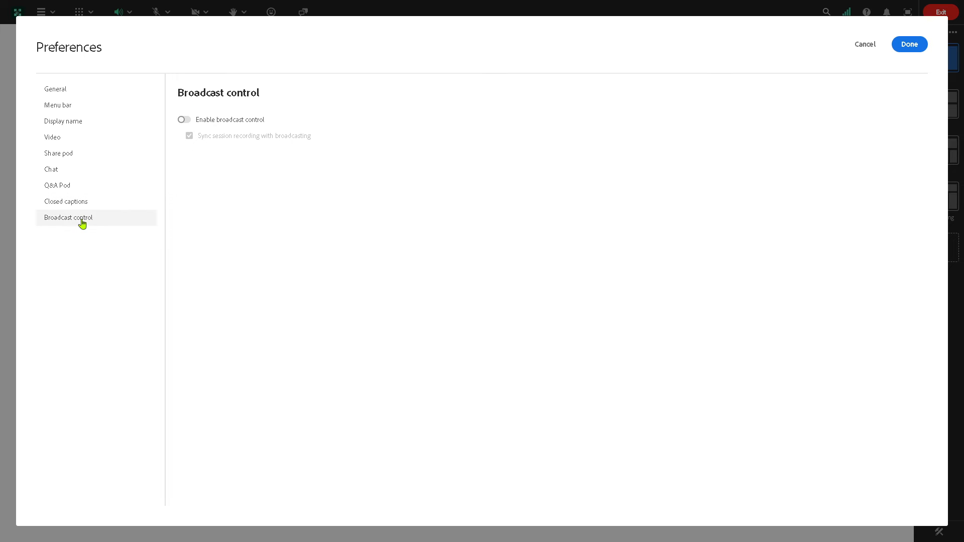
left_click(190, 124)
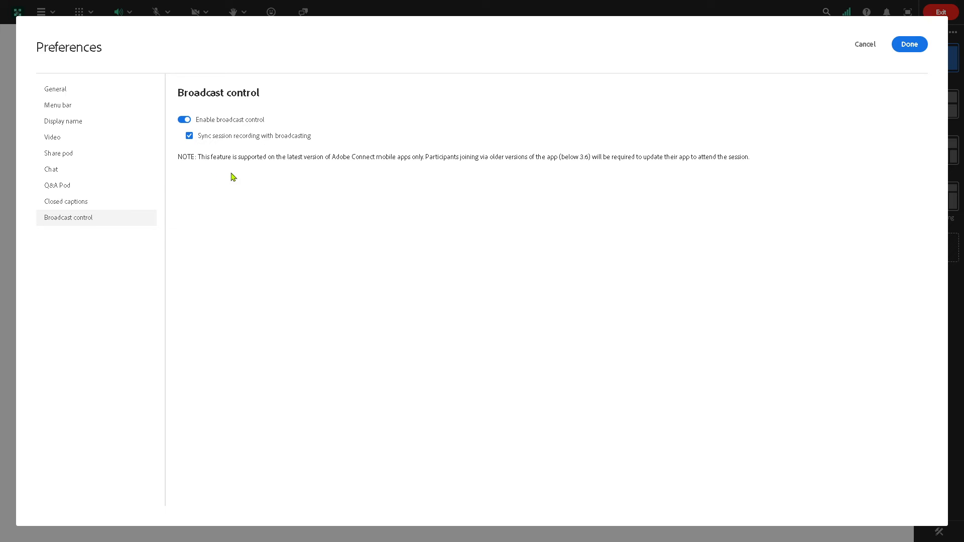
left_click(909, 44)
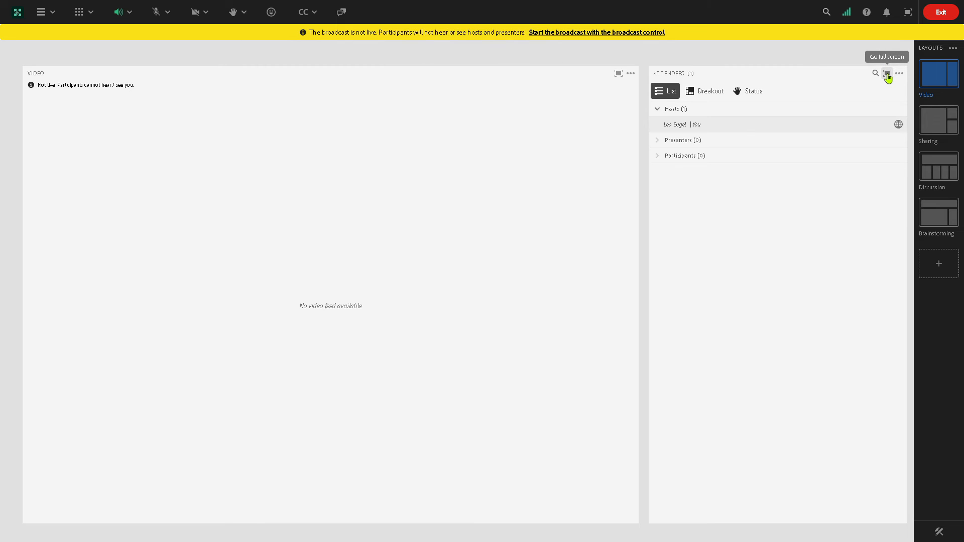
Show the Attendees pod full screen and start a breakout session from its breakout rooms view
left_click(886, 74)
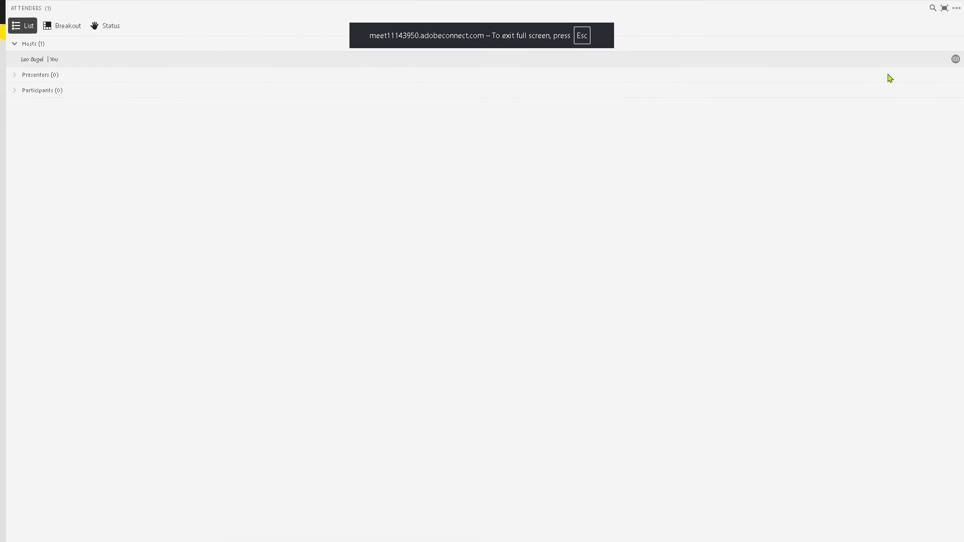
left_click(62, 31)
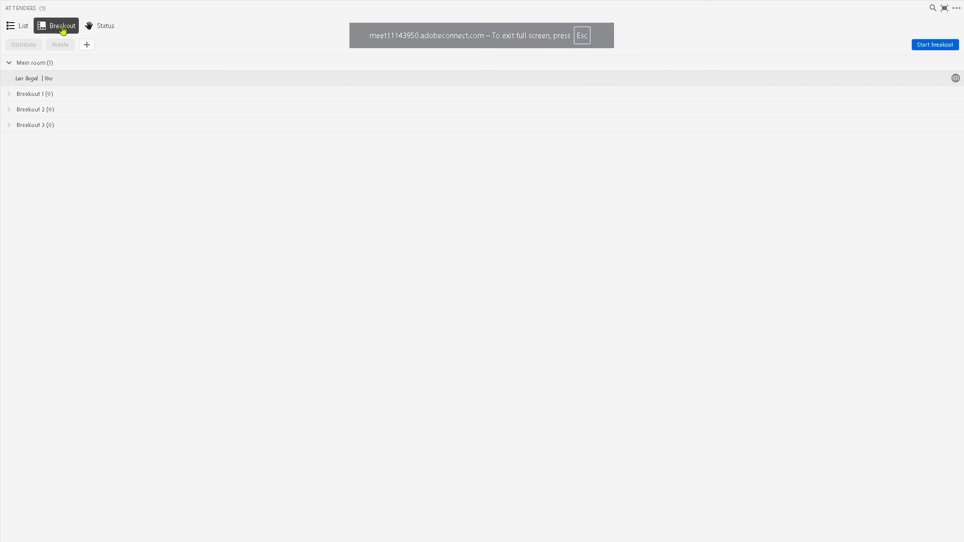
left_click(932, 45)
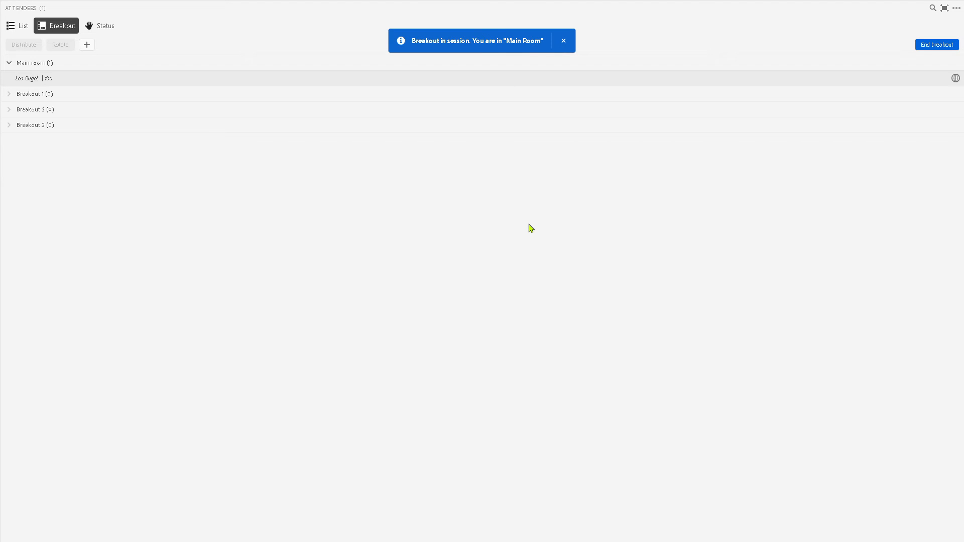
Check the attendees' status and list views, then end the breakout session from the breakout rooms view and exit the pod's full screen
left_click(111, 30)
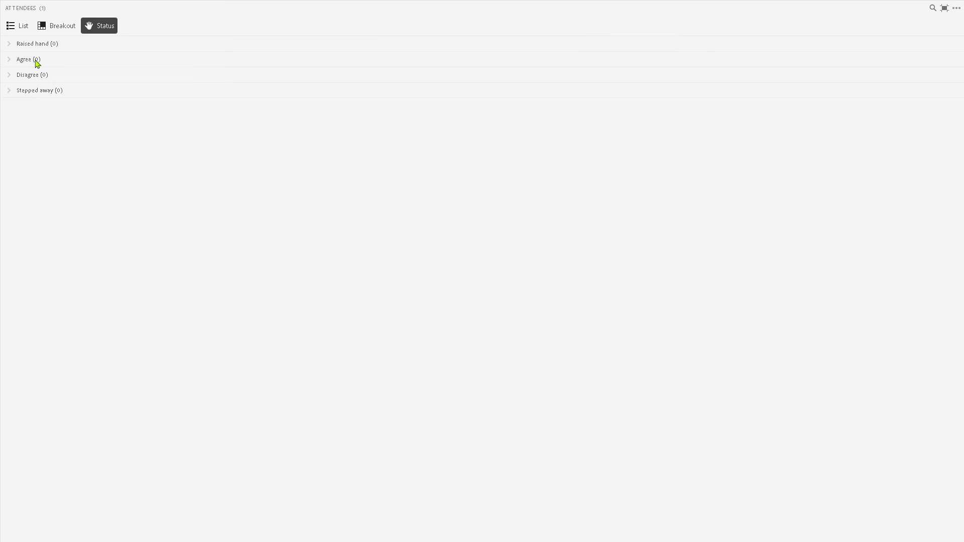
left_click(18, 30)
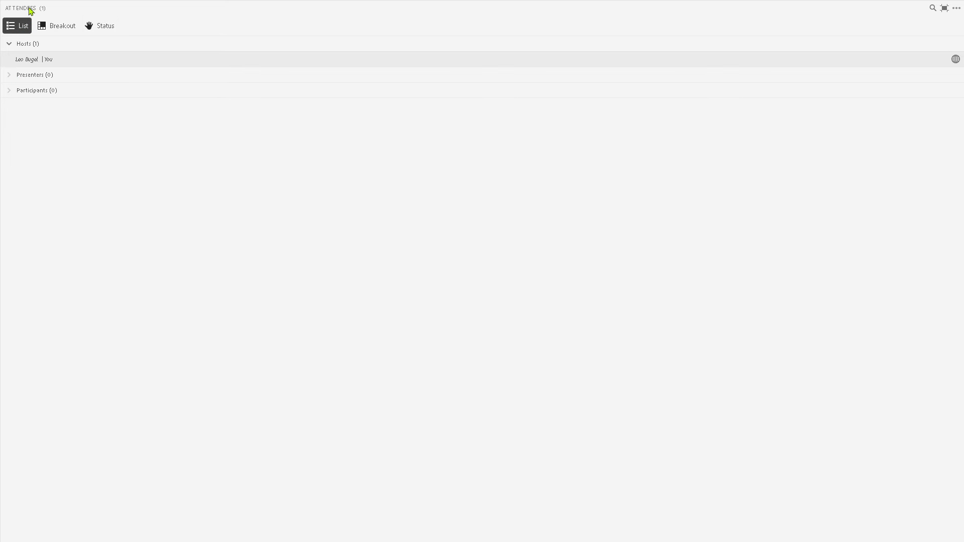
left_click(956, 9)
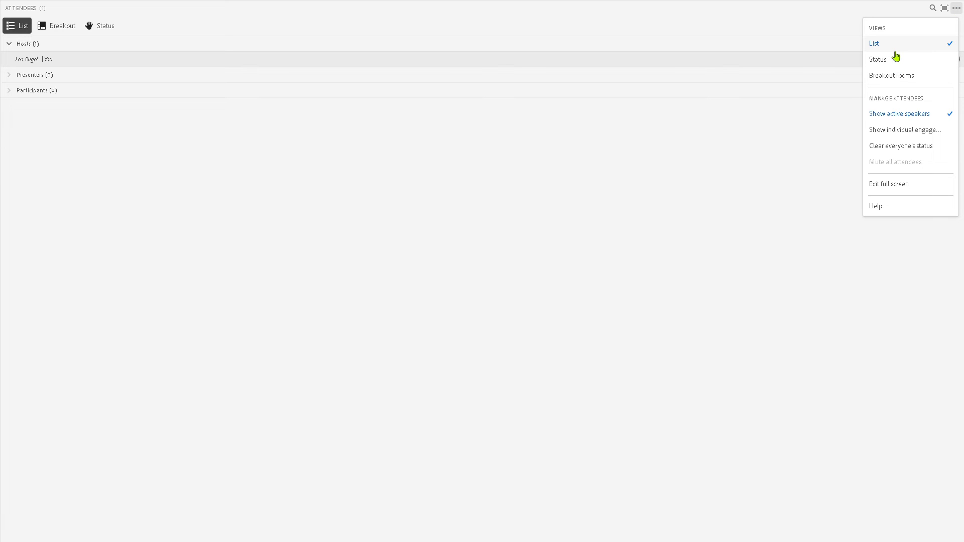
left_click(912, 77)
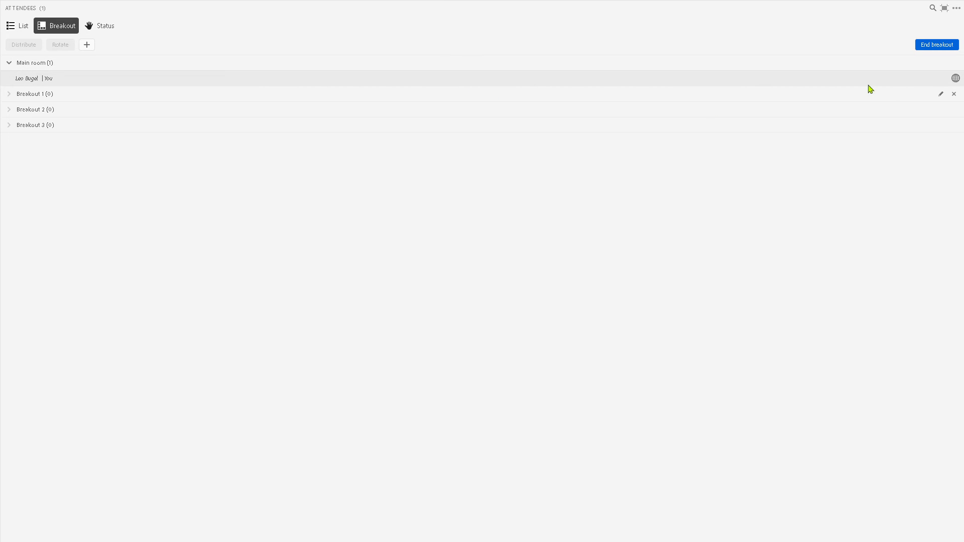
left_click(944, 8)
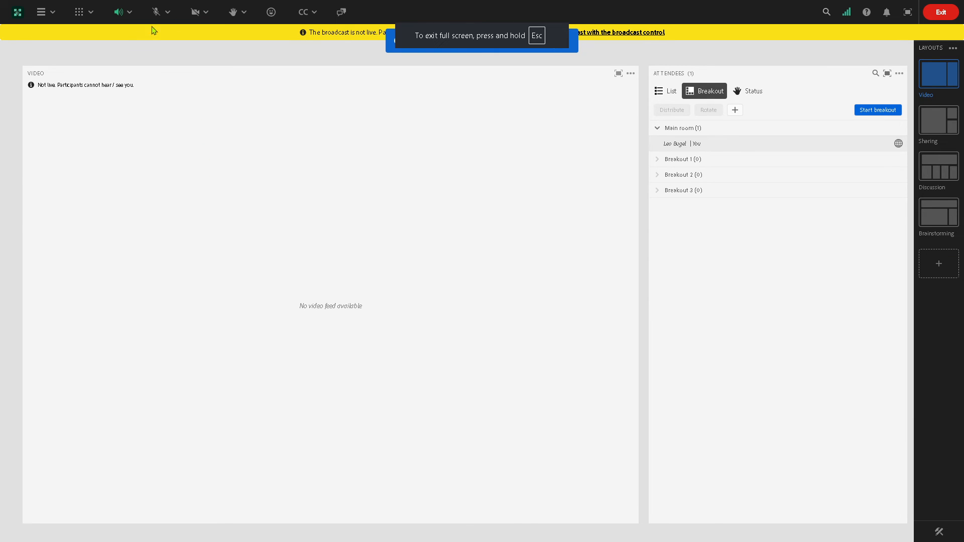
Look over the raised hands list, the reaction choices and the closed caption options
left_click(246, 14)
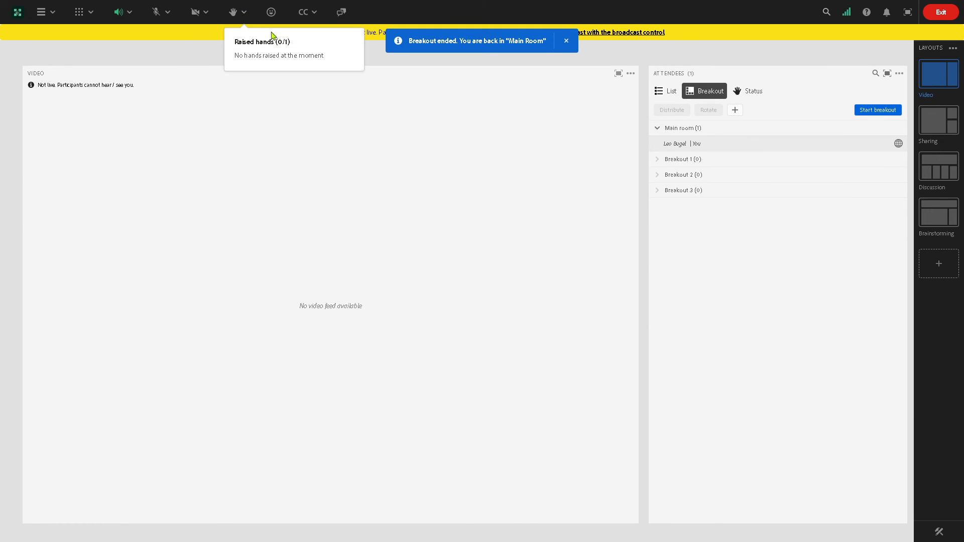
left_click(277, 14)
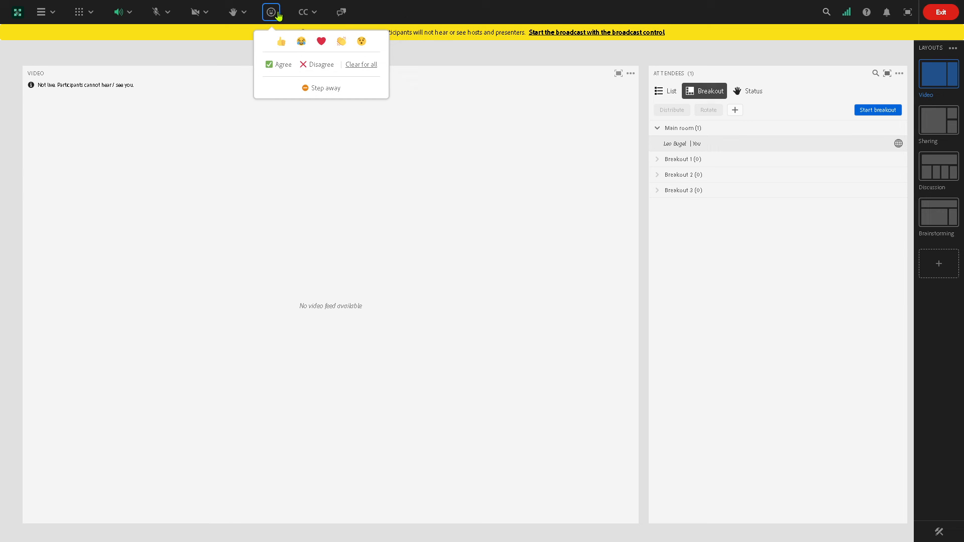
left_click(314, 13)
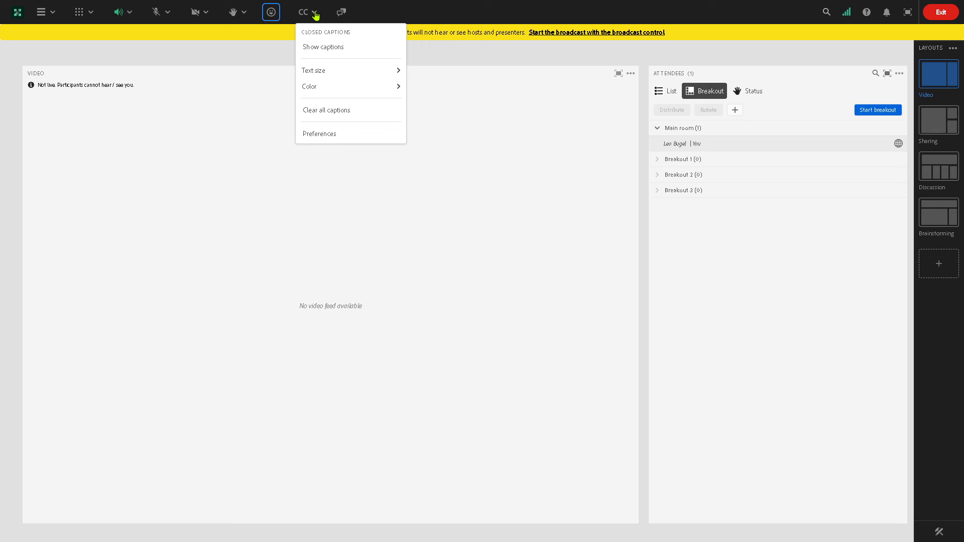
Set the closed caption color to Blue (Y) and open the meeting chat
mouse_move(359, 77)
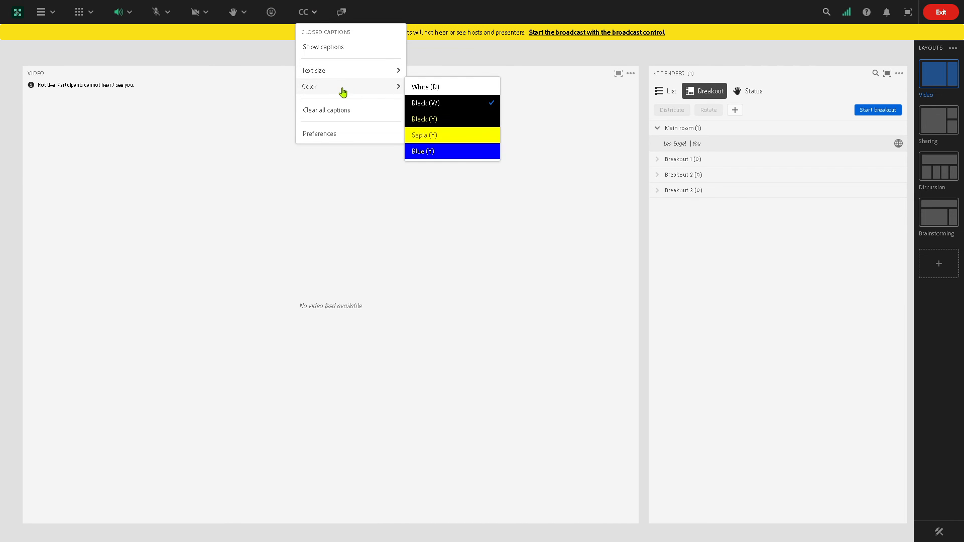
left_click(447, 154)
left_click(342, 12)
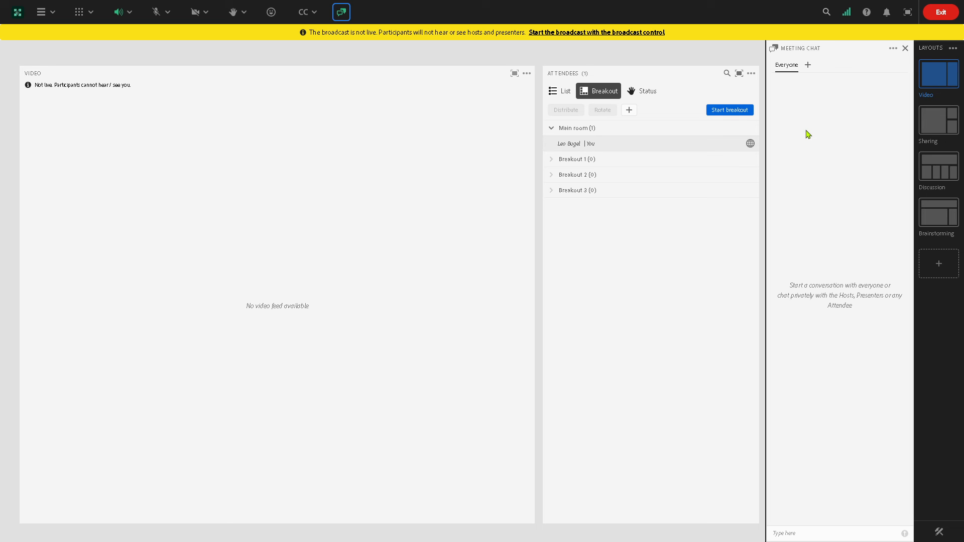
Try the Sharing and Discussion room layouts, ending on the Brainstorming layout
left_click(935, 124)
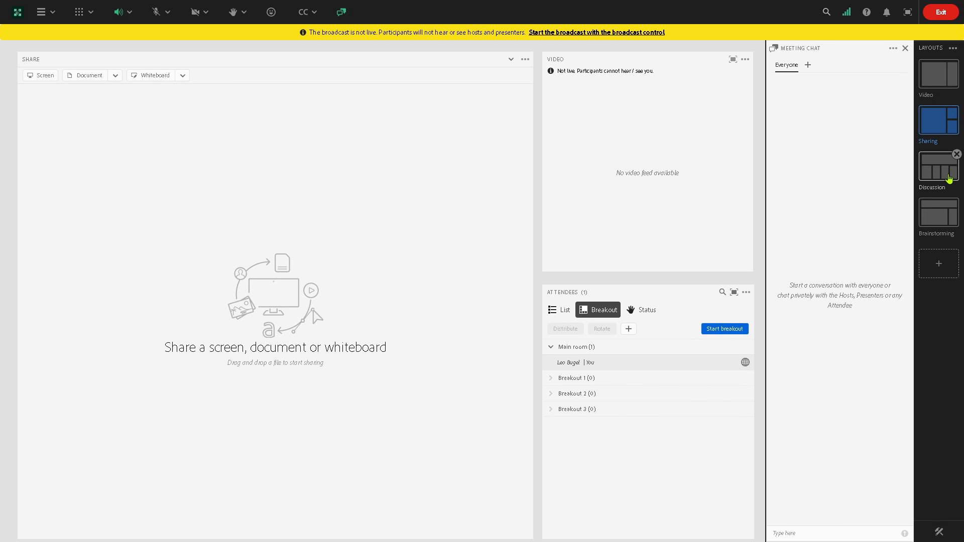
left_click(944, 174)
left_click(946, 217)
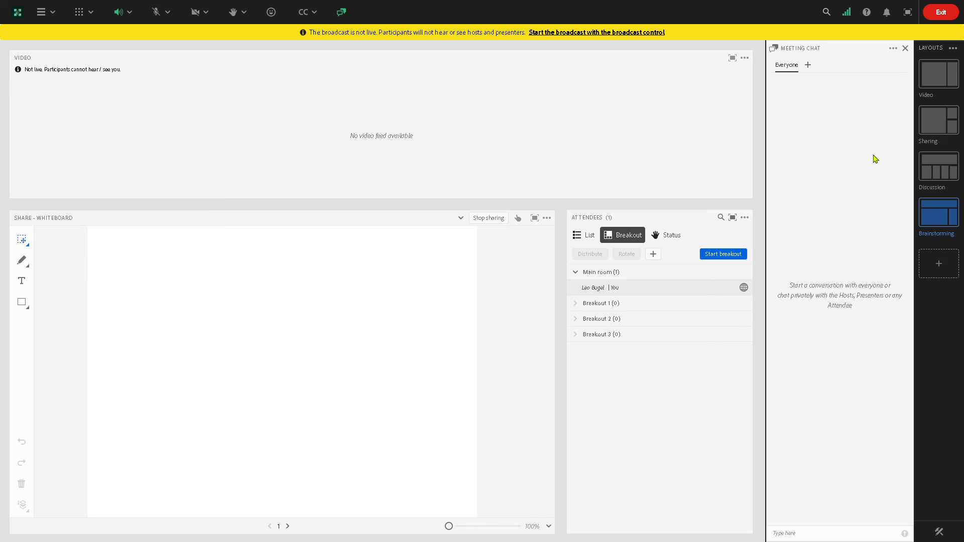
End the meeting session for all attendees immediately, keeping the default closing message
left_click(946, 16)
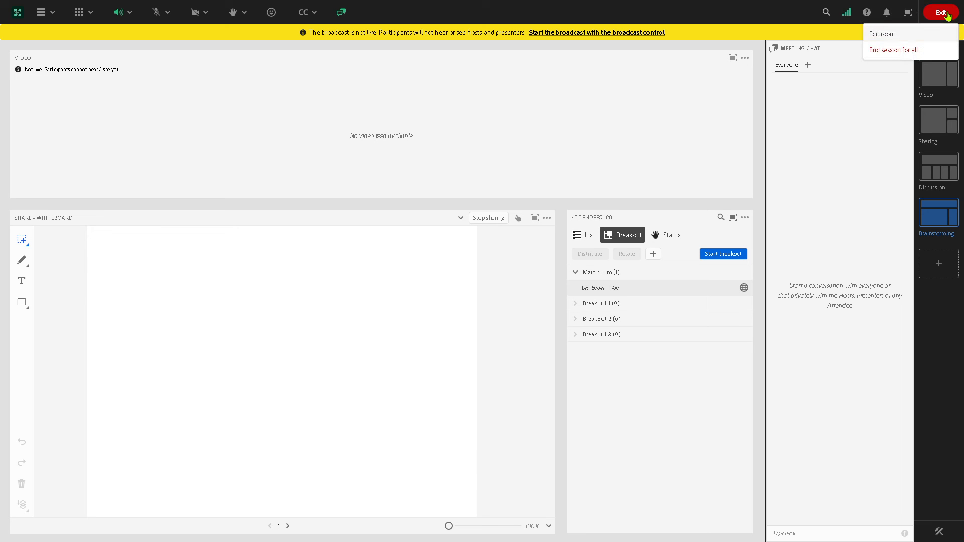
left_click(895, 51)
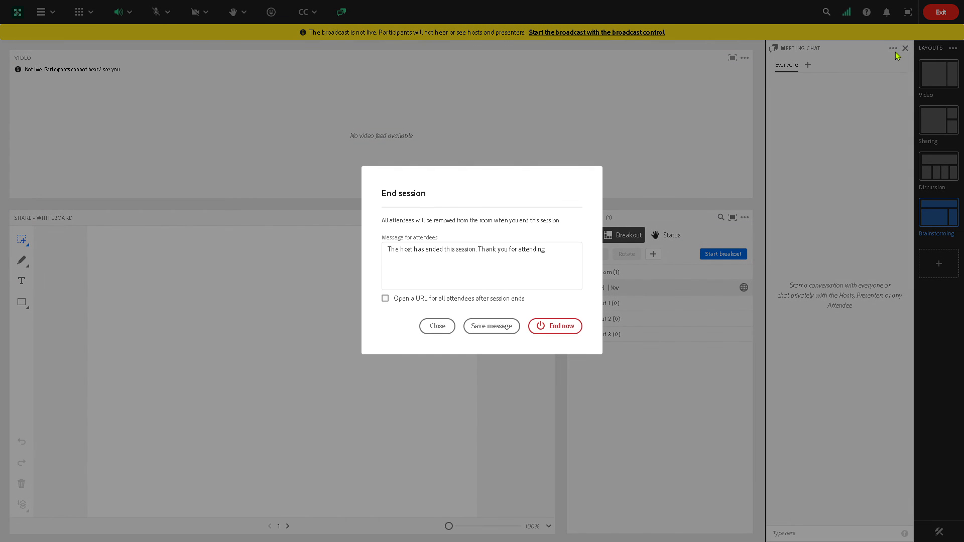
left_click(561, 326)
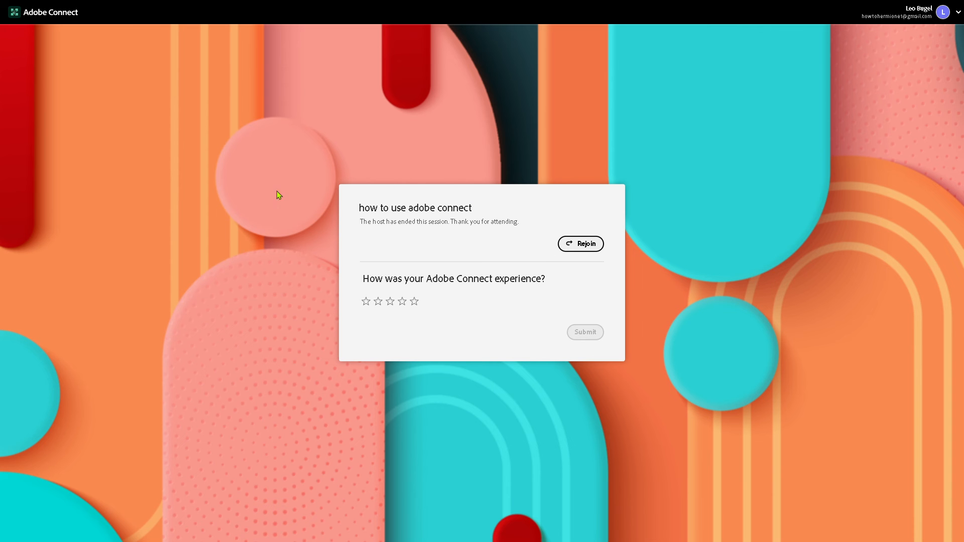